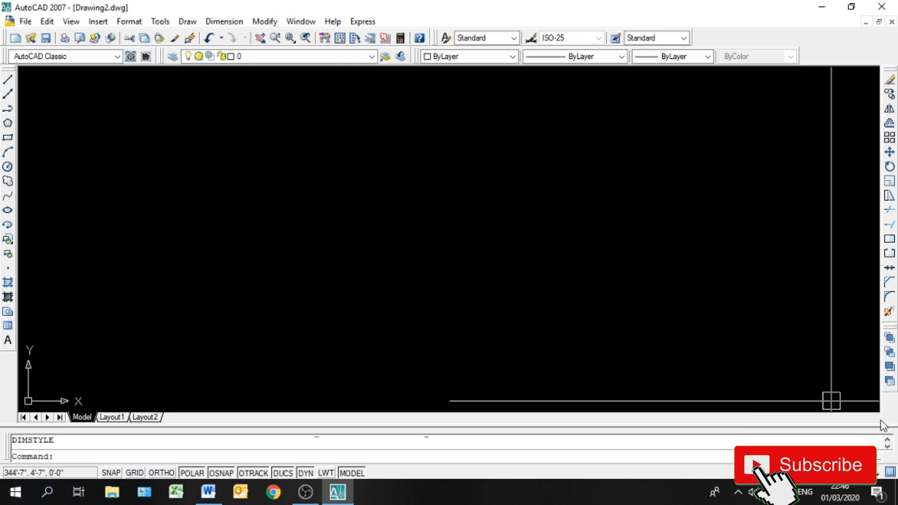
Display the Dimension toolbar and dock it horizontally beneath the drawing area
{"action": "left_click", "coordinate": [492, 239]}
{"action": "left_click", "coordinate": [333, 244]}
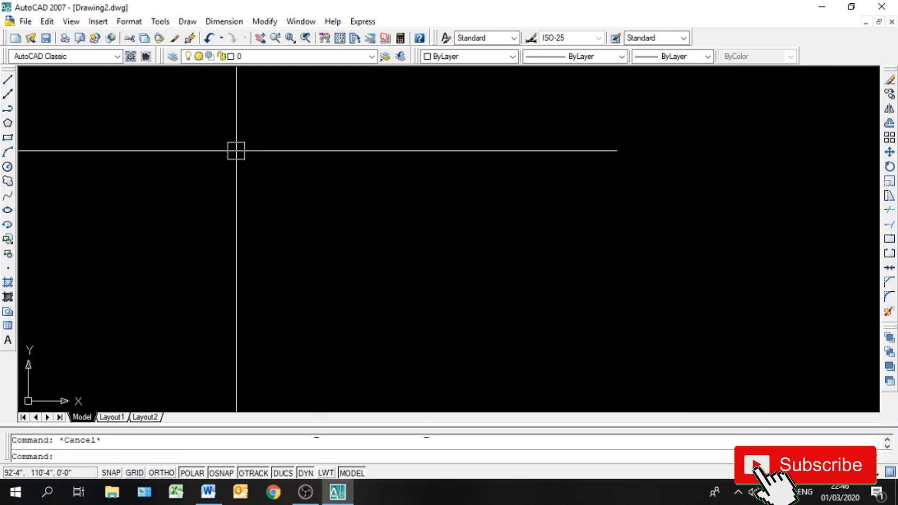
{"action": "right_click", "coordinate": [159, 44]}
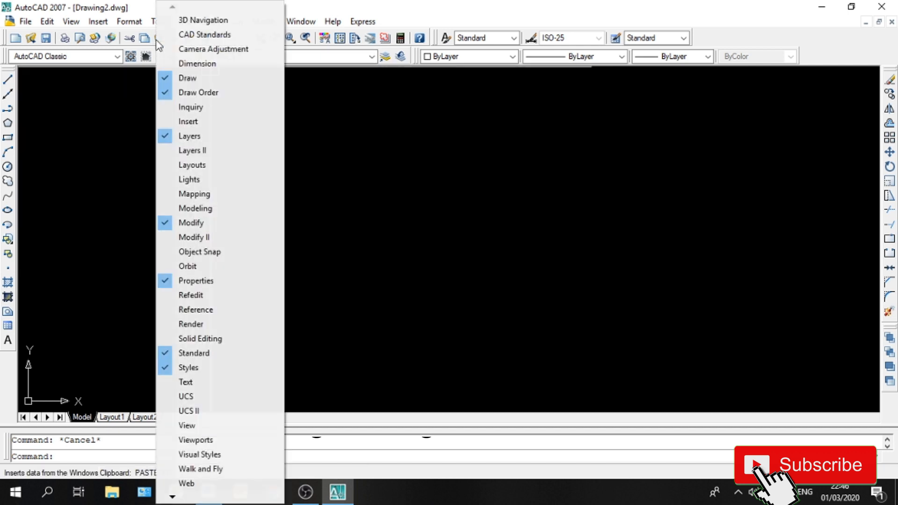
{"action": "left_click", "coordinate": [193, 63]}
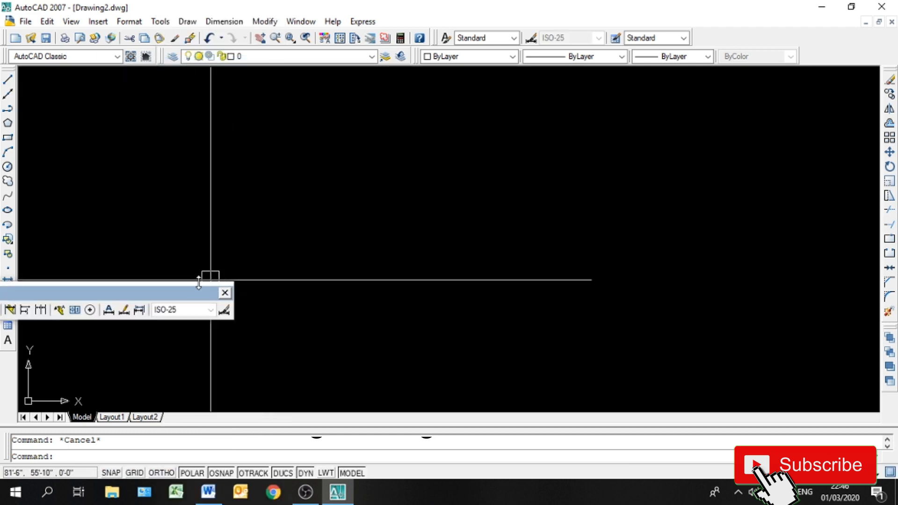
{"action": "left_click_drag", "start_coordinate": [162, 295], "coordinate": [527, 221]}
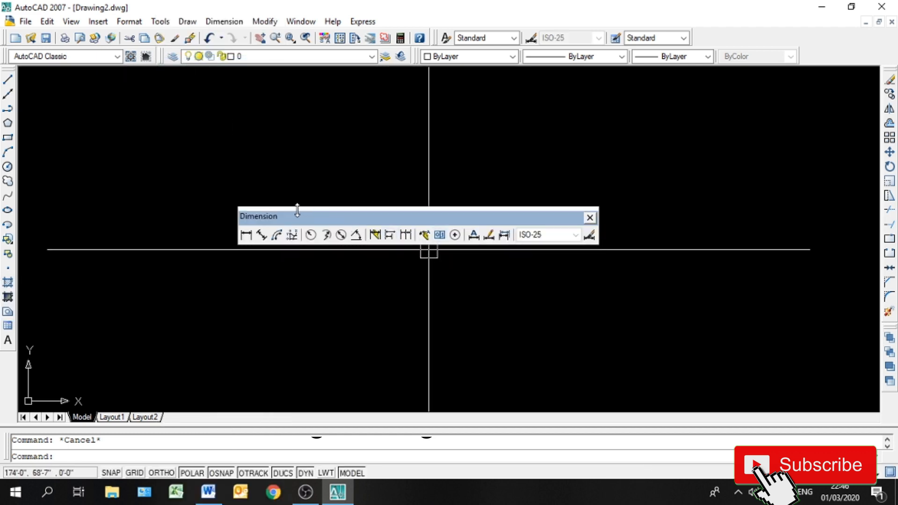
{"action": "left_click_drag", "start_coordinate": [297, 211], "coordinate": [516, 424]}
{"action": "mouse_move", "coordinate": [623, 435]}
{"action": "left_mouse_down"}
{"action": "mouse_move", "coordinate": [644, 436]}
{"action": "mouse_move", "coordinate": [248, 426]}
{"action": "mouse_move", "coordinate": [57, 431]}
{"action": "mouse_move", "coordinate": [68, 434]}
{"action": "mouse_move", "coordinate": [17, 420]}
{"action": "left_mouse_up"}
{"action": "double_click", "coordinate": [67, 428]}
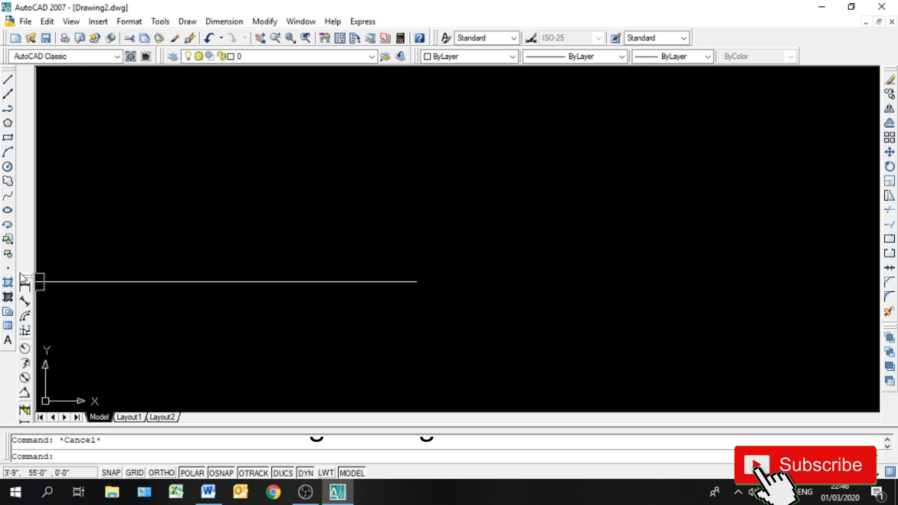
{"action": "left_click_drag", "start_coordinate": [21, 278], "coordinate": [27, 291]}
{"action": "mouse_move", "coordinate": [42, 420]}
{"action": "left_mouse_down"}
{"action": "mouse_move", "coordinate": [34, 435]}
{"action": "mouse_move", "coordinate": [57, 412]}
{"action": "mouse_move", "coordinate": [59, 424]}
{"action": "mouse_move", "coordinate": [65, 418]}
{"action": "left_mouse_up"}
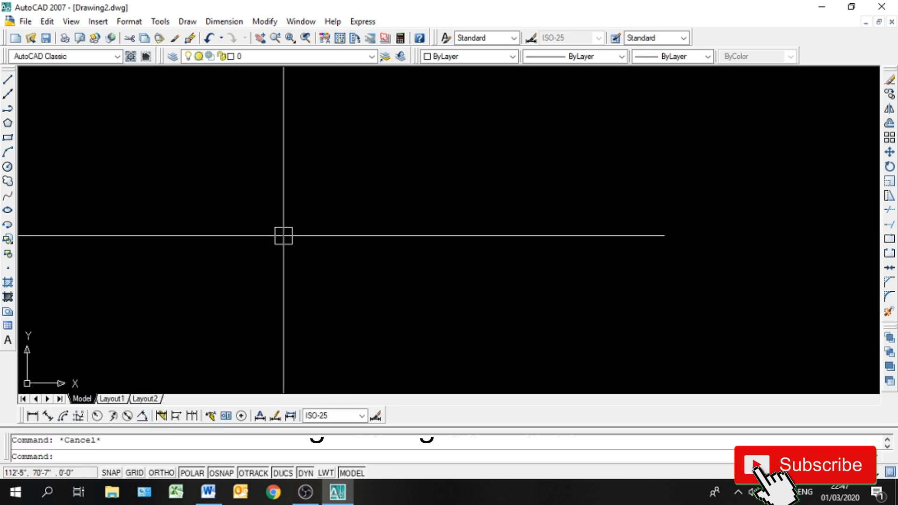
Draw a rectangle in the middle of the empty drawing area
{"action": "left_click", "coordinate": [205, 226]}
{"action": "left_click", "coordinate": [204, 225]}
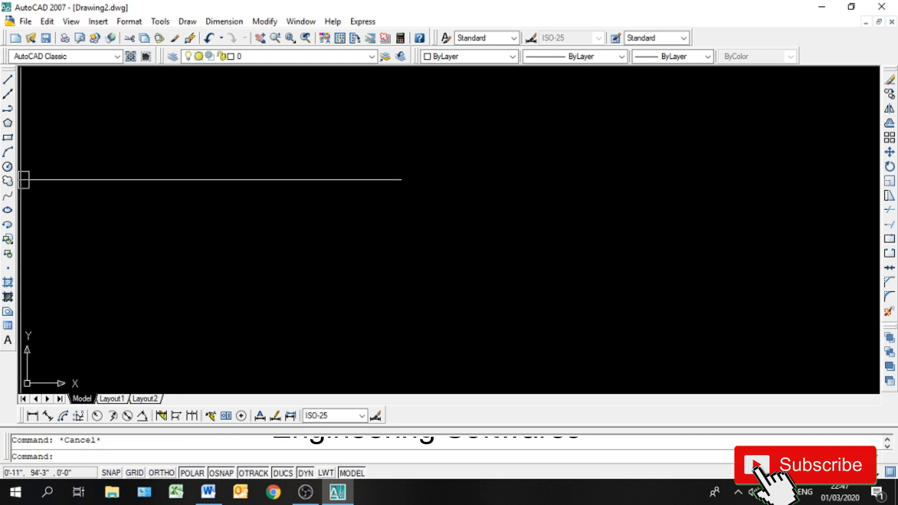
{"action": "left_click", "coordinate": [8, 139]}
{"action": "left_click", "coordinate": [226, 133]}
{"action": "left_click", "coordinate": [513, 315]}
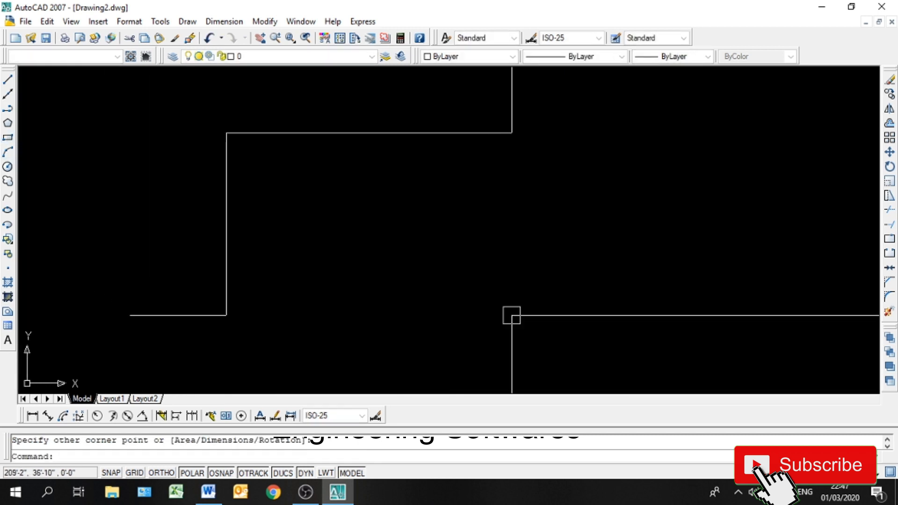
Draw a five-sided polygon circumscribed about a circle, centred in the upper-left part of the rectangle
{"action": "left_click", "coordinate": [8, 124]}
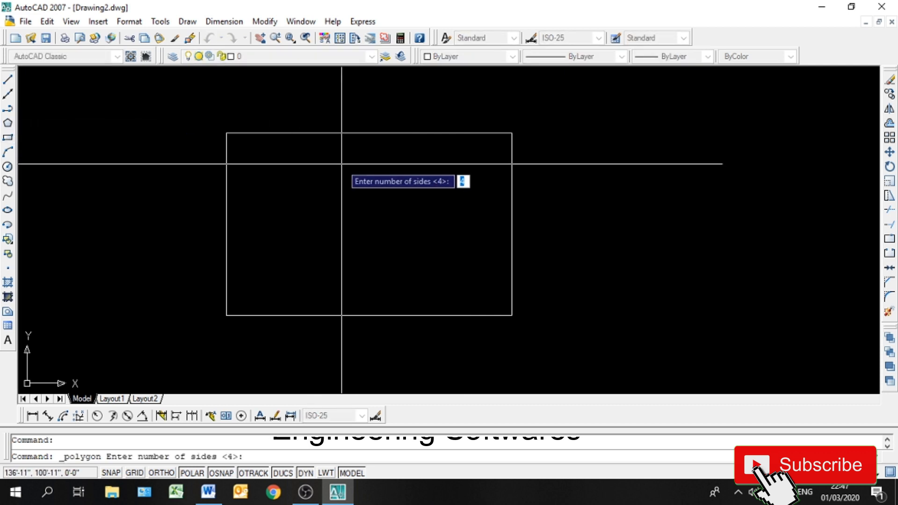
{"action": "type", "text": "6"}
{"action": "key", "text": "Return"}
{"action": "left_click", "coordinate": [292, 161]}
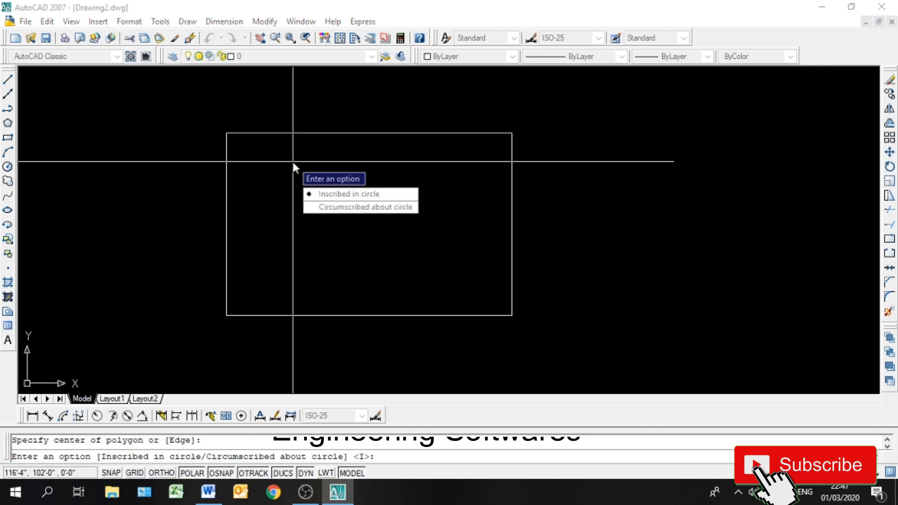
{"action": "left_click", "coordinate": [342, 207]}
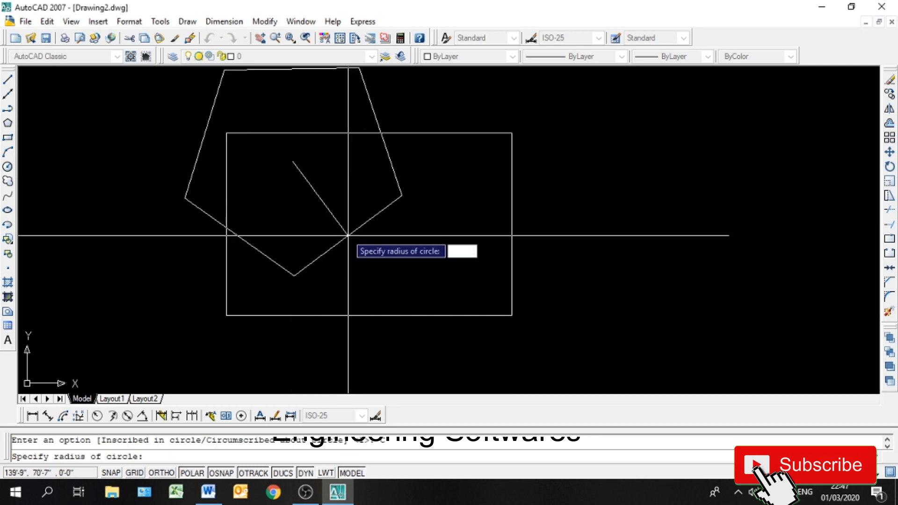
{"action": "left_click", "coordinate": [343, 225]}
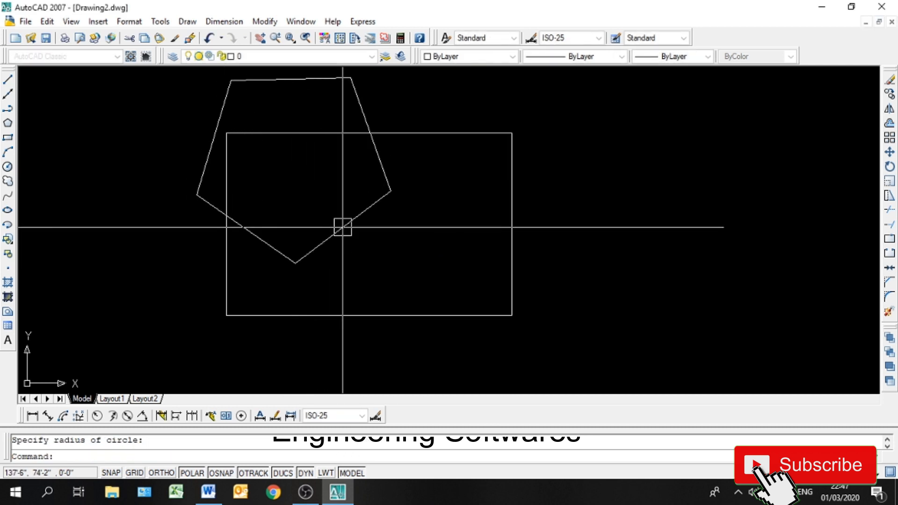
Move the pentagon down and to the right so it sits within the rectangle
{"action": "left_click", "coordinate": [341, 231]}
{"action": "type", "text": "m"}
{"action": "key", "text": "Return"}
{"action": "left_click", "coordinate": [275, 151]}
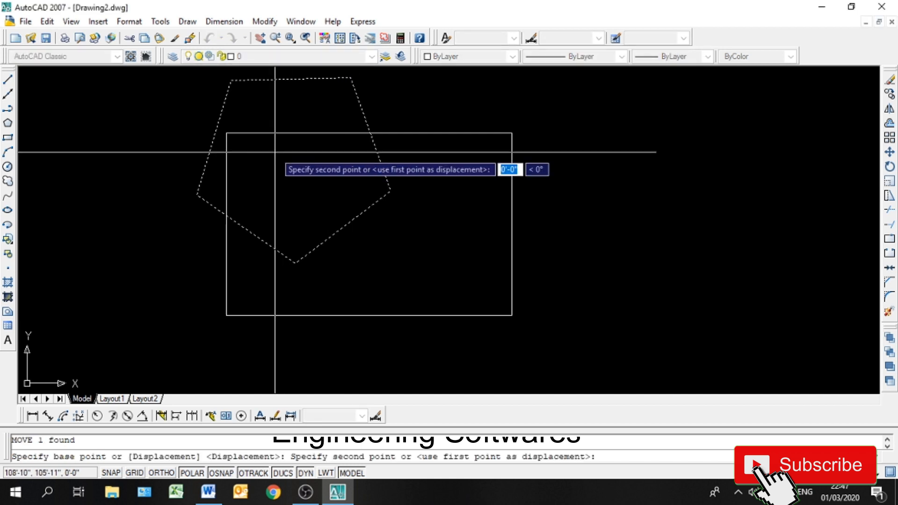
{"action": "left_click", "coordinate": [332, 208]}
Erase the rectangle and the pentagon from the drawing
{"action": "left_click", "coordinate": [517, 187]}
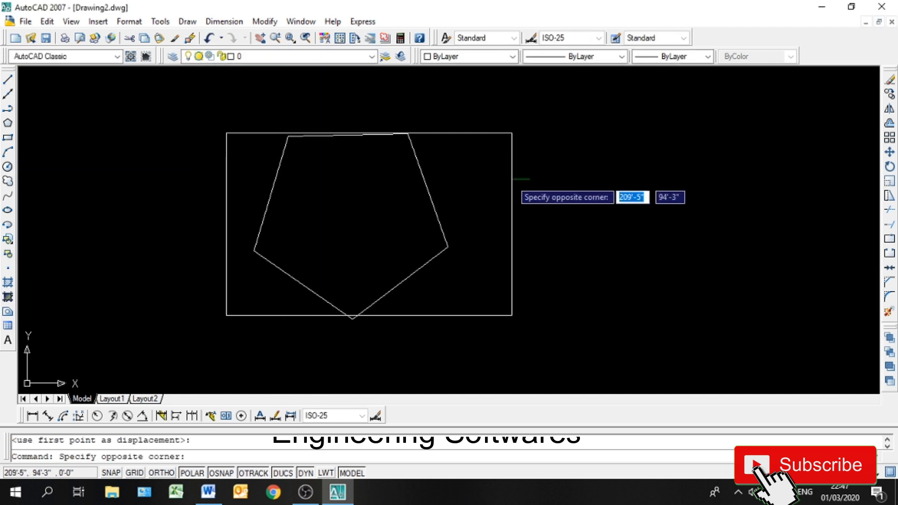
{"action": "left_click", "coordinate": [512, 179]}
{"action": "type", "text": "e"}
{"action": "key", "text": "Return"}
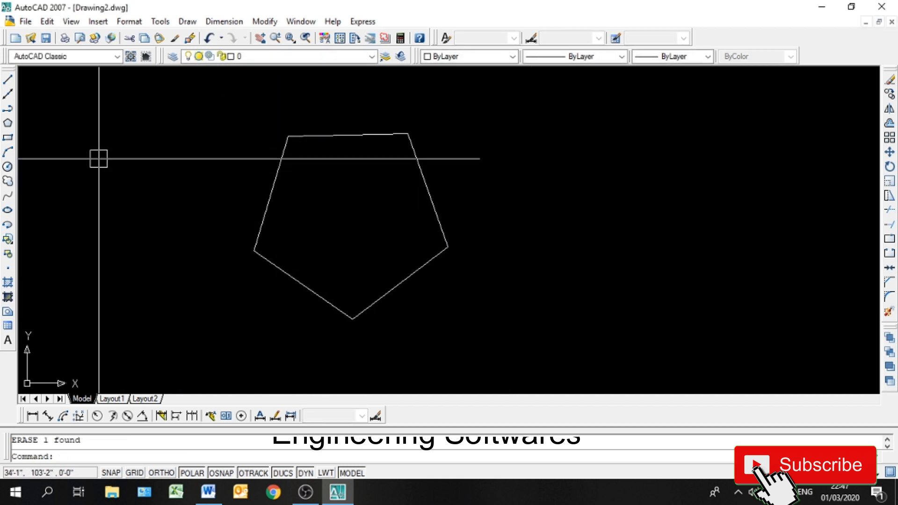
{"action": "left_click", "coordinate": [518, 353]}
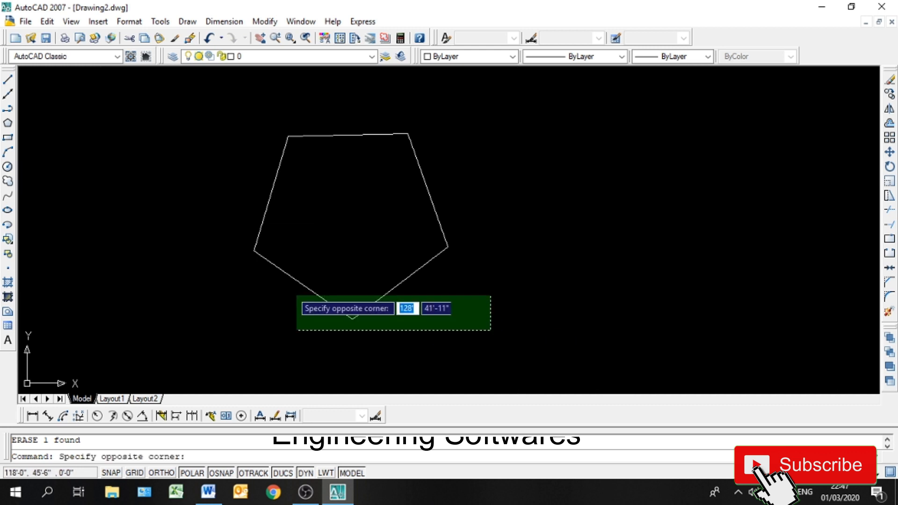
{"action": "left_click", "coordinate": [281, 238]}
{"action": "type", "text": "e"}
{"action": "key", "text": "Return"}
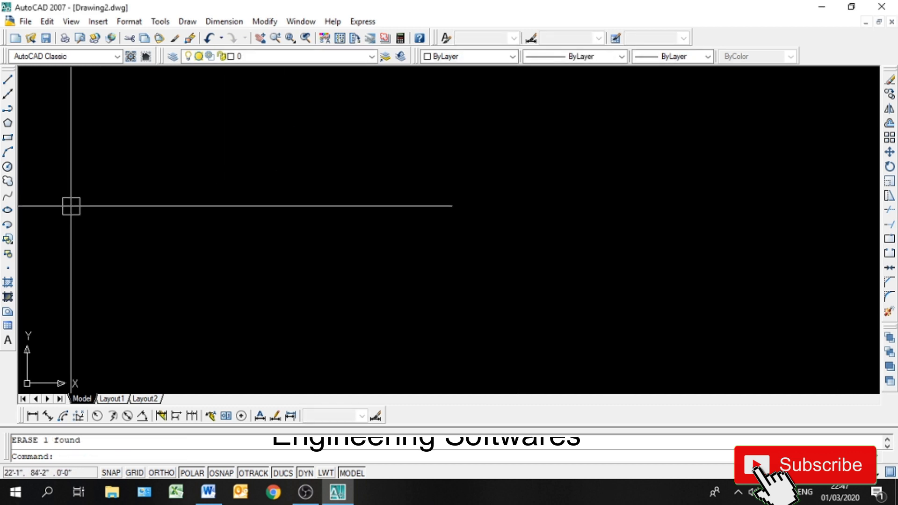
Draw a five-sided polygon inscribed in a circle in the left half of the drawing area
{"action": "left_click", "coordinate": [7, 122]}
{"action": "key", "text": "Return"}
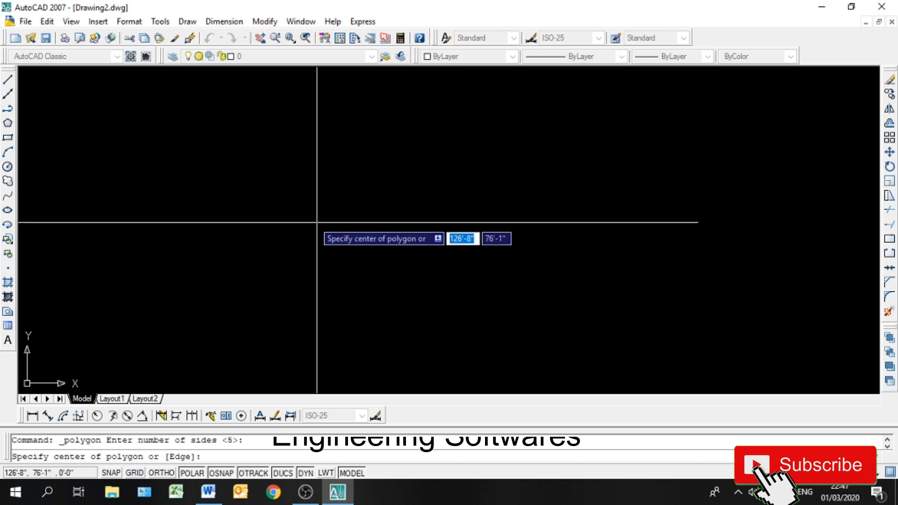
{"action": "key", "text": "Return"}
{"action": "left_click", "coordinate": [242, 162]}
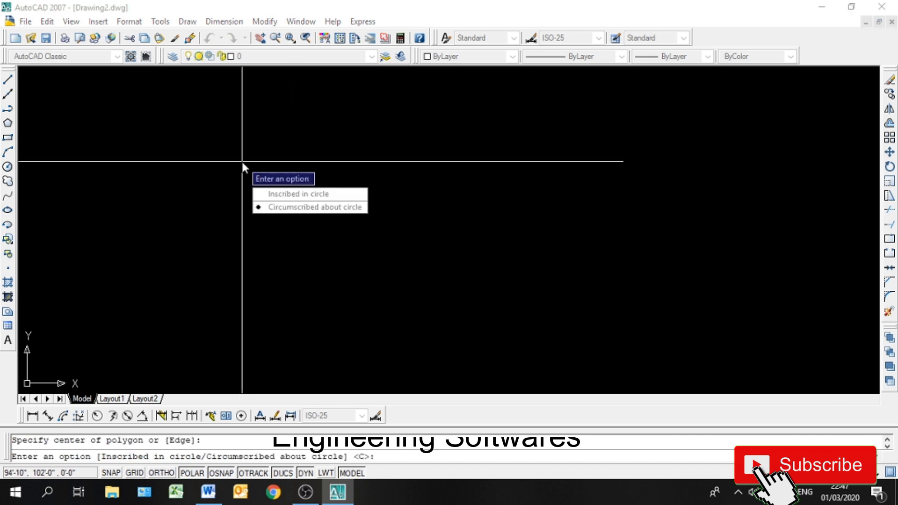
{"action": "key", "text": "Down"}
{"action": "key", "text": "Return"}
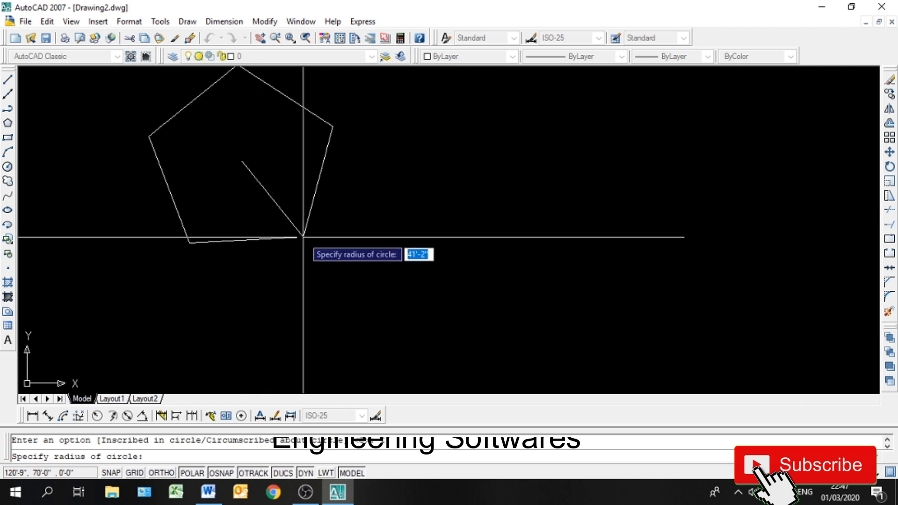
{"action": "left_click", "coordinate": [325, 237]}
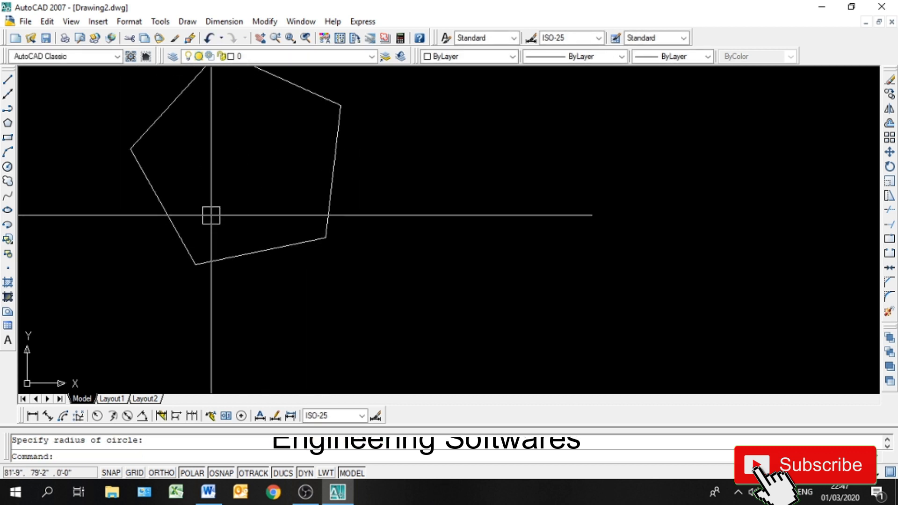
{"action": "middle_click_drag", "start_coordinate": [211, 214], "coordinate": [260, 275]}
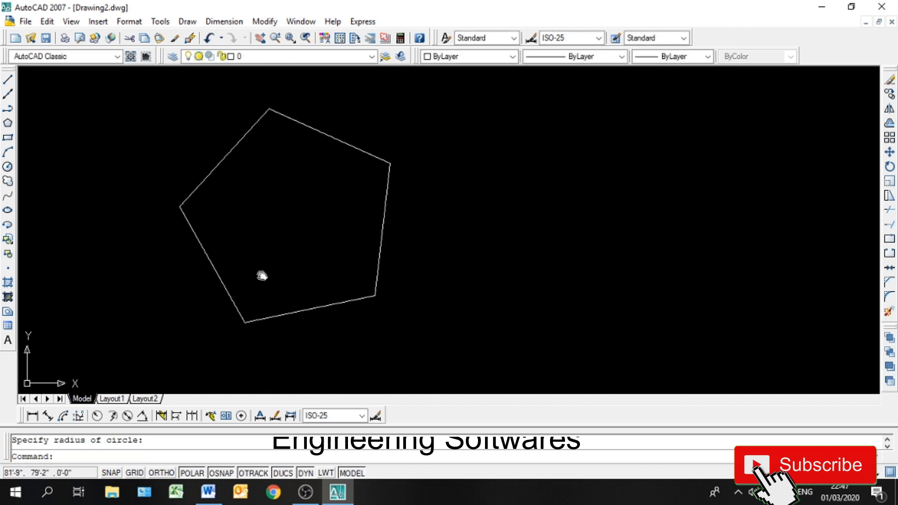
Draw a rectangle about 143'-6" by 110'-6" enclosing the pentagon
{"action": "left_click", "coordinate": [7, 137]}
{"action": "left_click", "coordinate": [132, 92]}
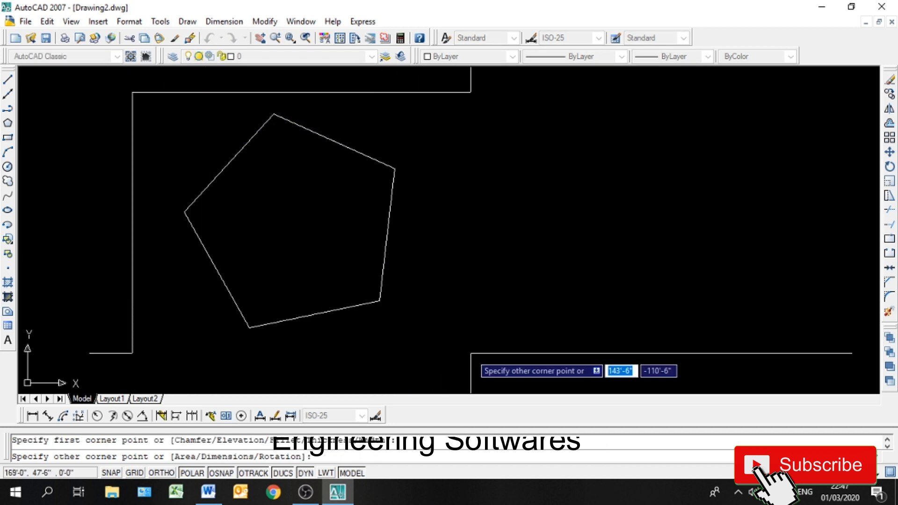
{"action": "left_click", "coordinate": [471, 353]}
Draw a circle inside the pentagon, centred near its middle
{"action": "left_click", "coordinate": [8, 167]}
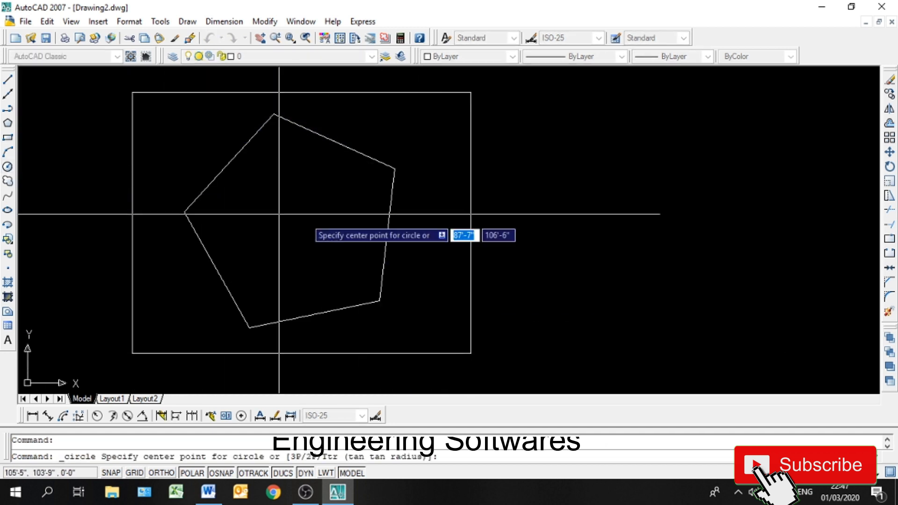
{"action": "left_click", "coordinate": [293, 236]}
{"action": "left_click", "coordinate": [287, 179]}
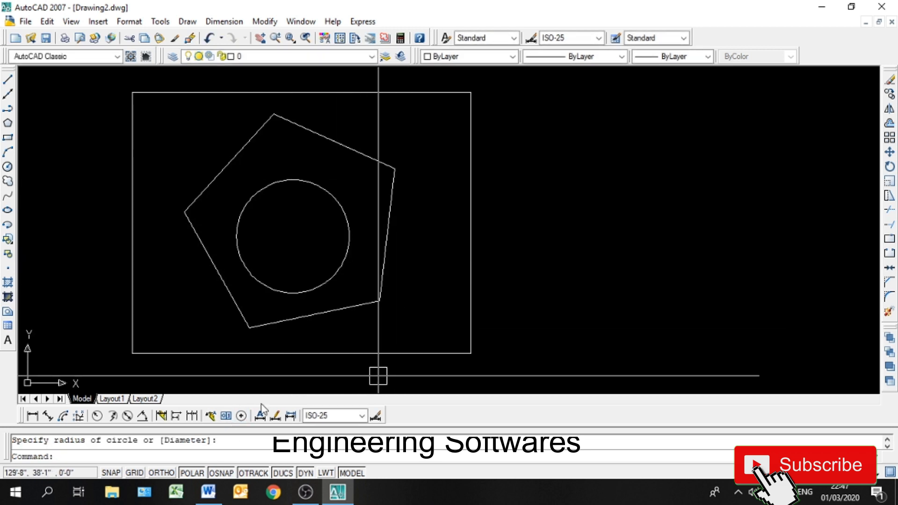
Place a quick leader from the circle's centre, bending beyond the rectangle's right side and ending lower to the right
{"action": "left_click", "coordinate": [210, 416]}
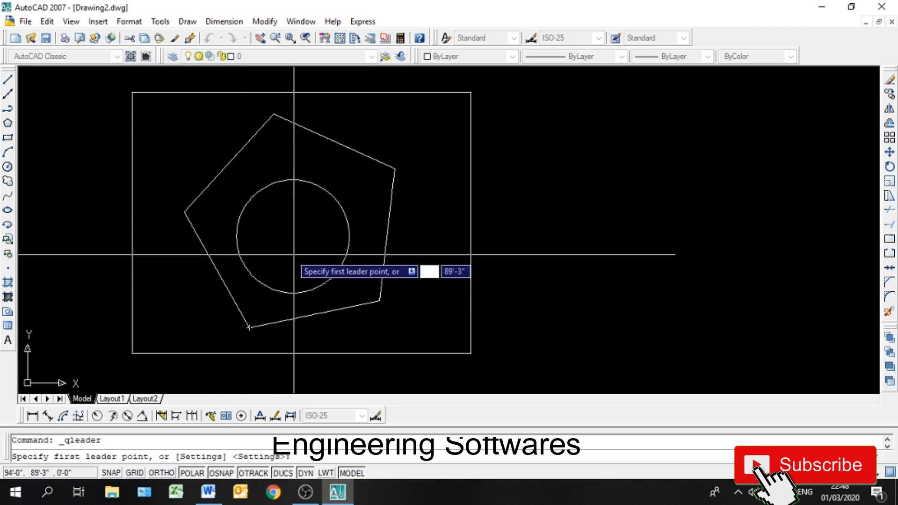
{"action": "left_click", "coordinate": [293, 237]}
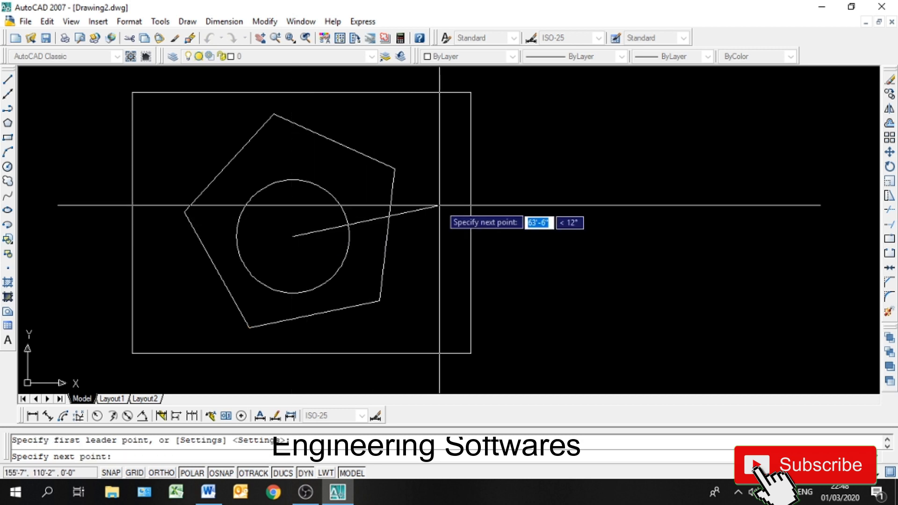
{"action": "left_click", "coordinate": [527, 172]}
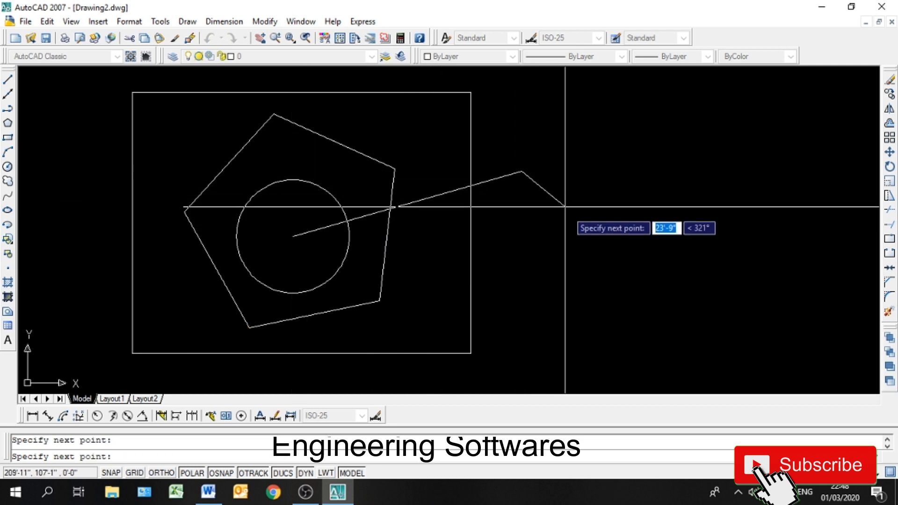
{"action": "left_click", "coordinate": [582, 220]}
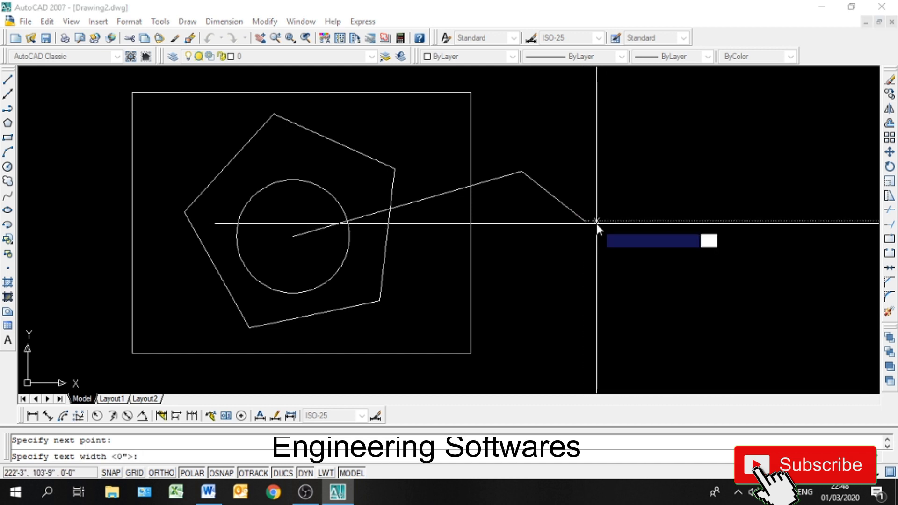
Set the leader's text width to 2" and enter the annotation "Cirle to be specified"
{"action": "type", "text": "2\""}
{"action": "key", "text": "Return"}
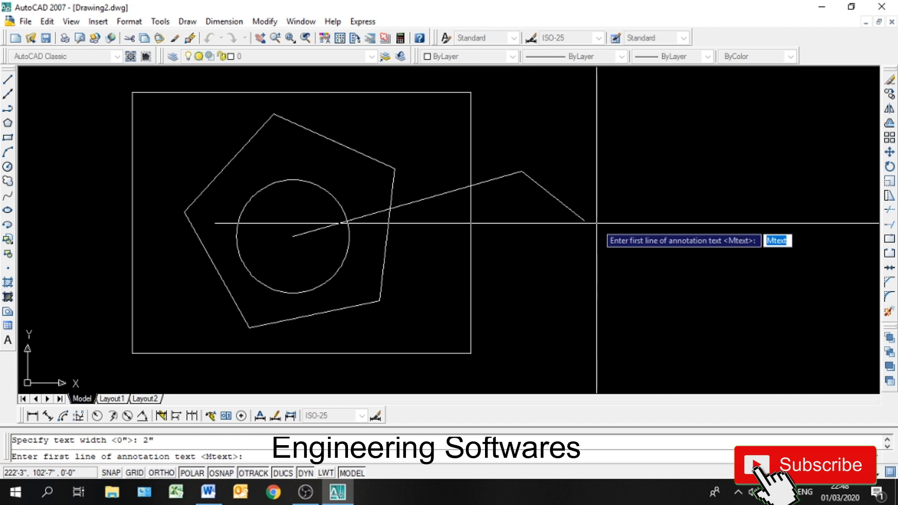
{"action": "type", "text": "Cirle to be s"}
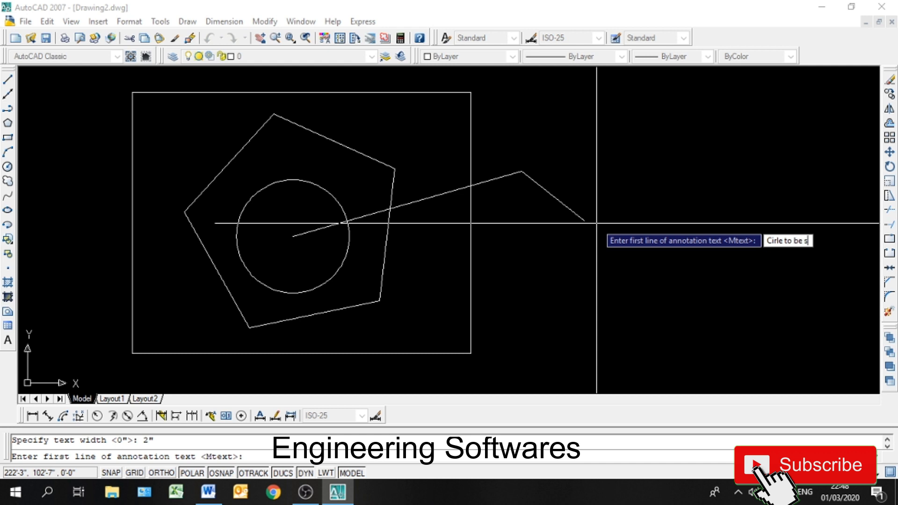
{"action": "type", "text": "pecified"}
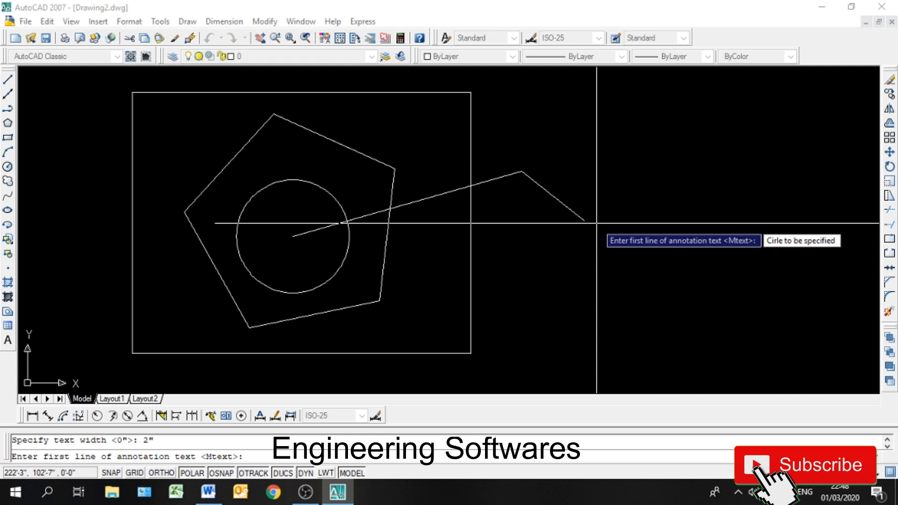
{"action": "key", "text": "Return"}
{"action": "key", "text": "Return"}
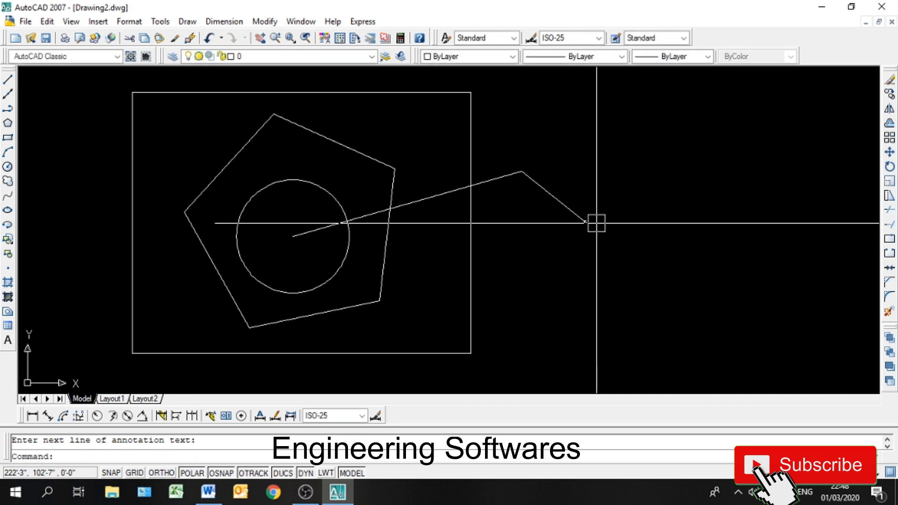
Correct the leader annotation's misspelled first word and remove the remaining words so that it reads "Circle"
{"action": "scroll", "coordinate": [584, 221], "scroll_direction": "up", "scroll_amount": 5}
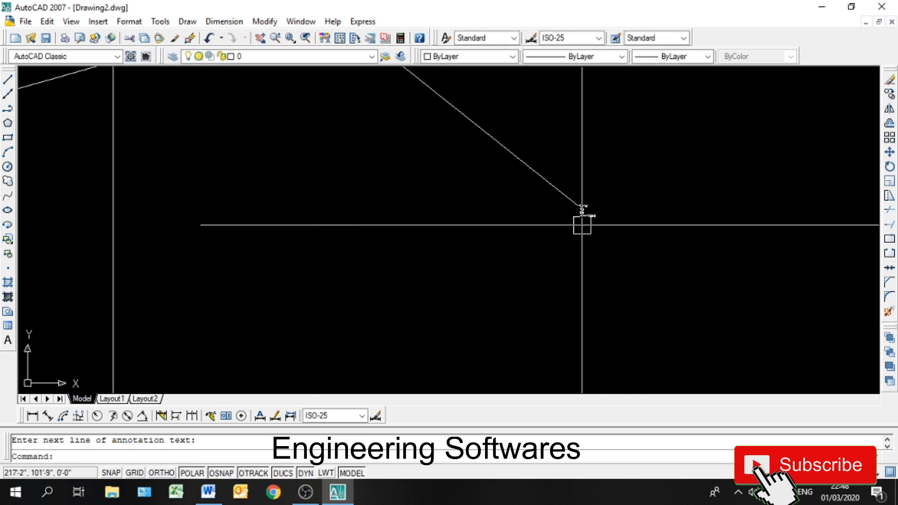
{"action": "double_click", "coordinate": [609, 165]}
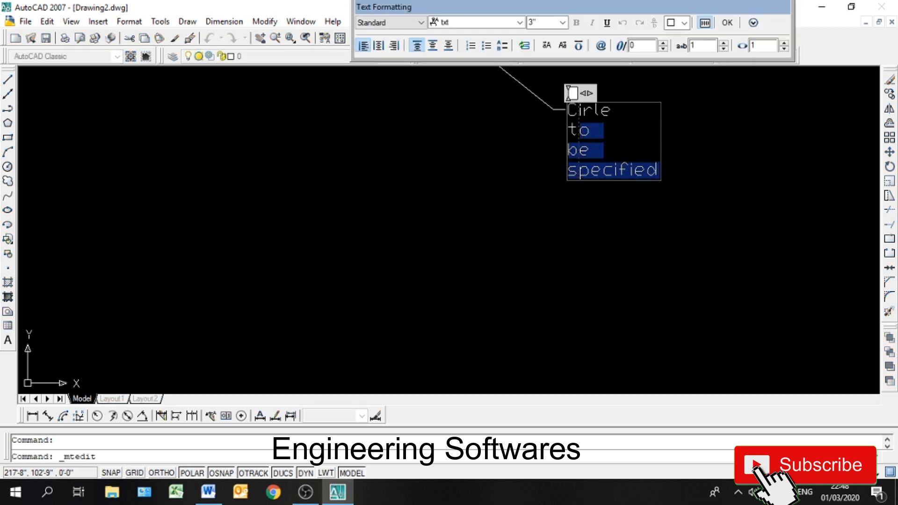
{"action": "key", "text": "Delete"}
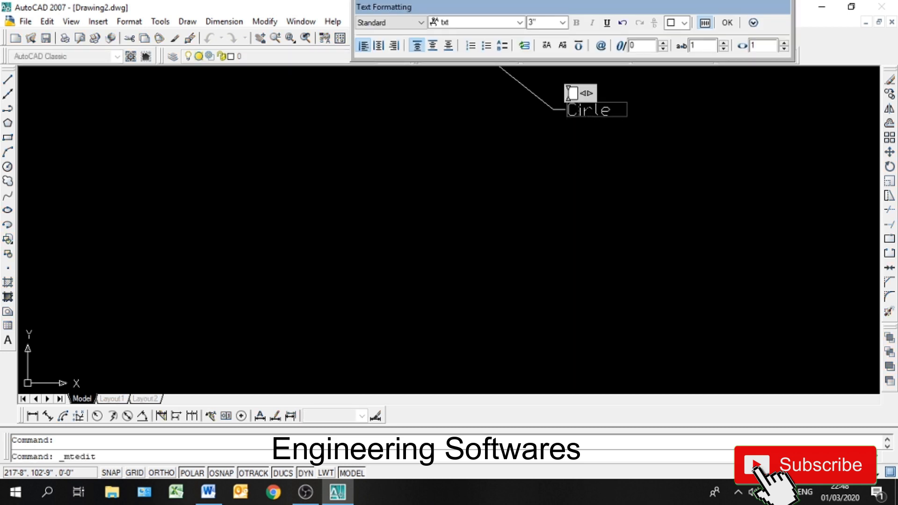
{"action": "type", "text": "c"}
Format the whole "Circle" leader annotation in Verdana at 5" height with green colour
{"action": "key", "text": "ctrl+a"}
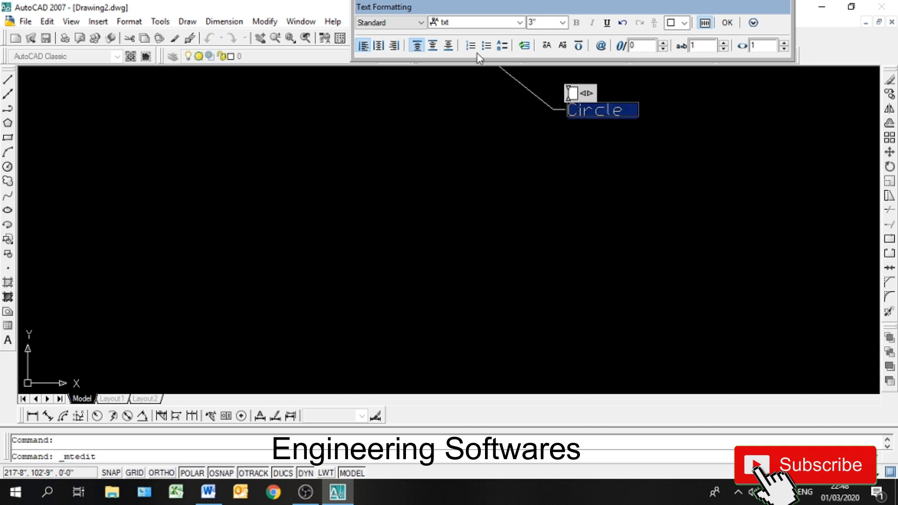
{"action": "left_click", "coordinate": [482, 22]}
{"action": "left_click", "coordinate": [484, 53]}
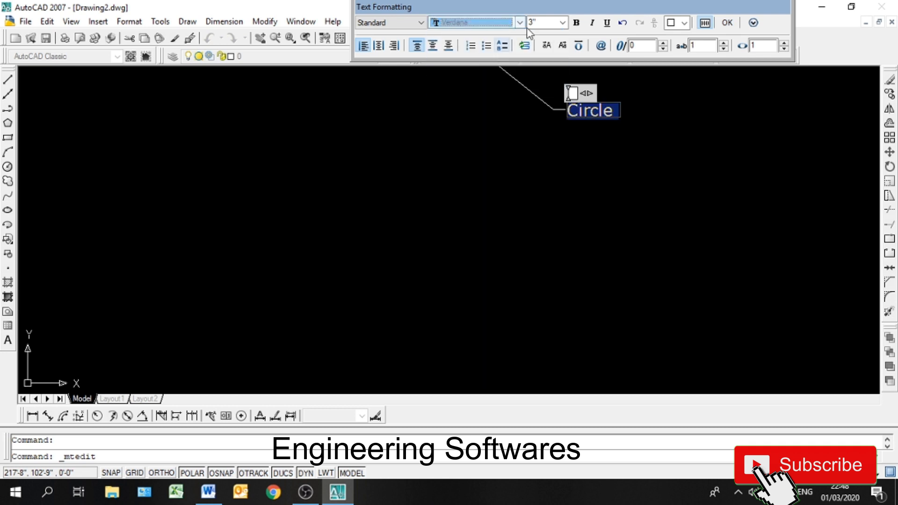
{"action": "left_click", "coordinate": [546, 24]}
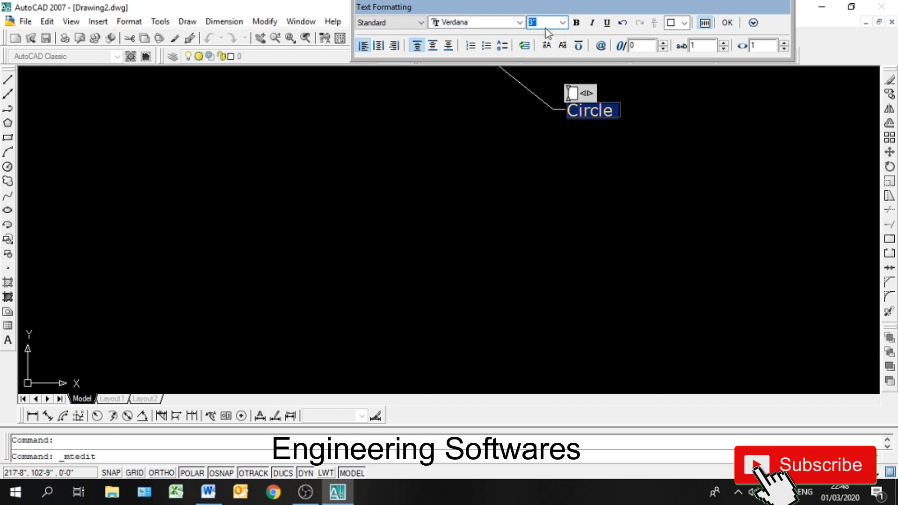
{"action": "type", "text": "5"}
{"action": "key", "text": "Return"}
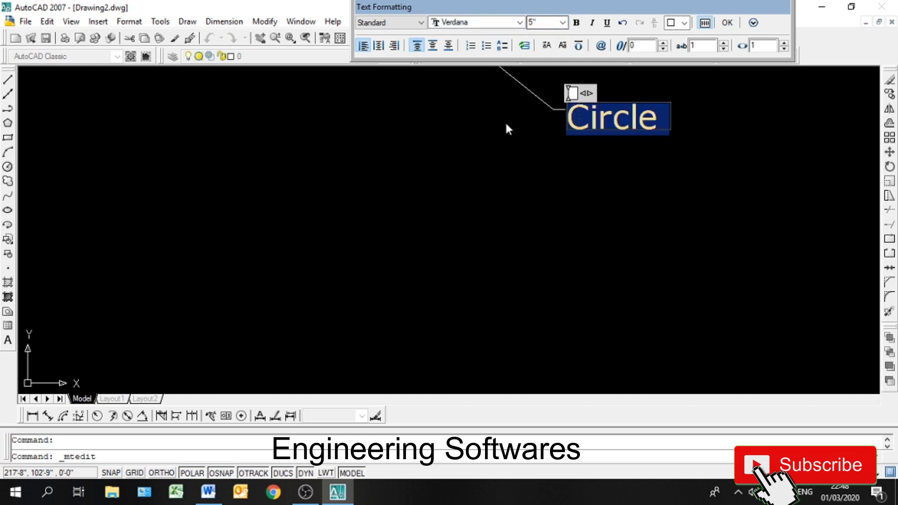
{"action": "left_click", "coordinate": [684, 23]}
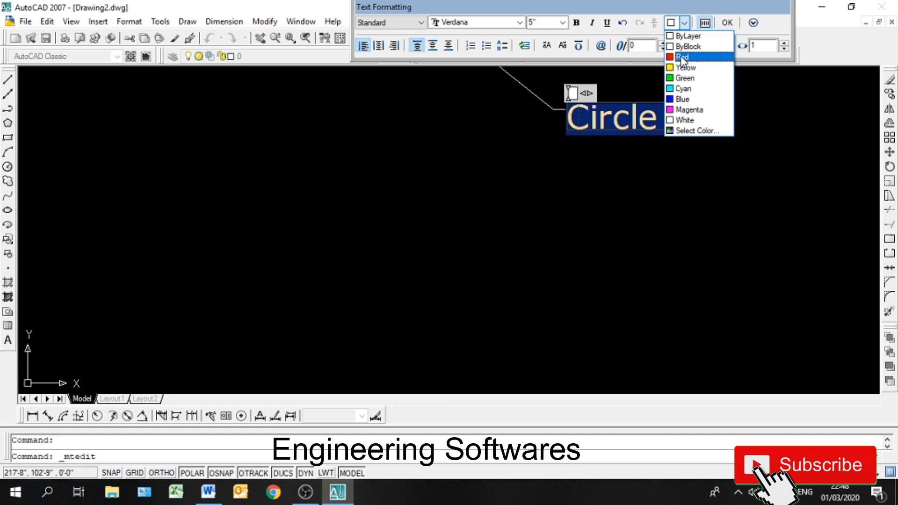
{"action": "left_click", "coordinate": [684, 78]}
{"action": "left_click", "coordinate": [728, 24]}
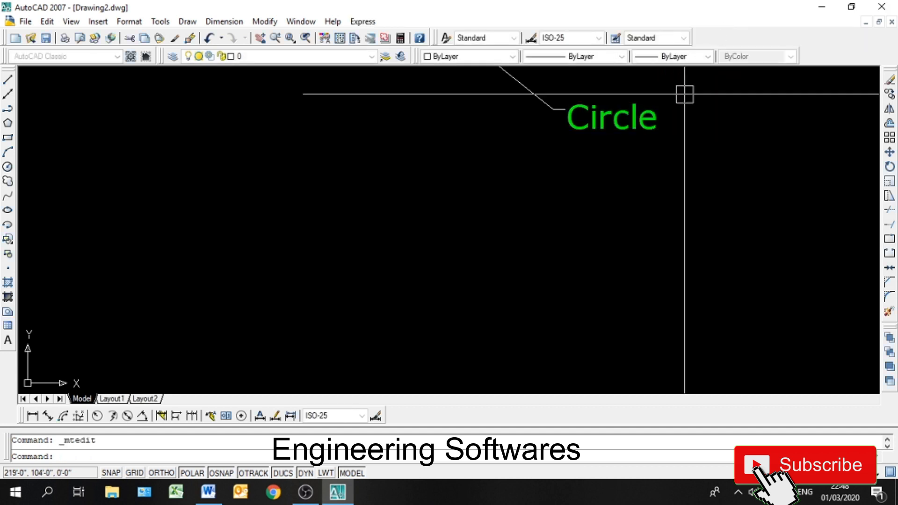
Set the text height of the "Circle" leader annotation to 3'
{"action": "scroll", "coordinate": [584, 222], "scroll_direction": "down", "scroll_amount": 6}
{"action": "scroll", "coordinate": [613, 237], "scroll_direction": "up", "scroll_amount": 5}
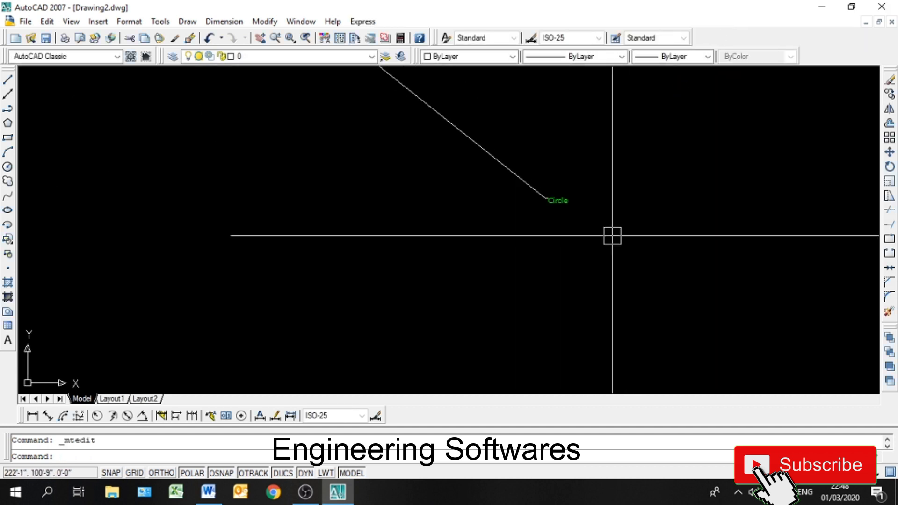
{"action": "double_click", "coordinate": [546, 186]}
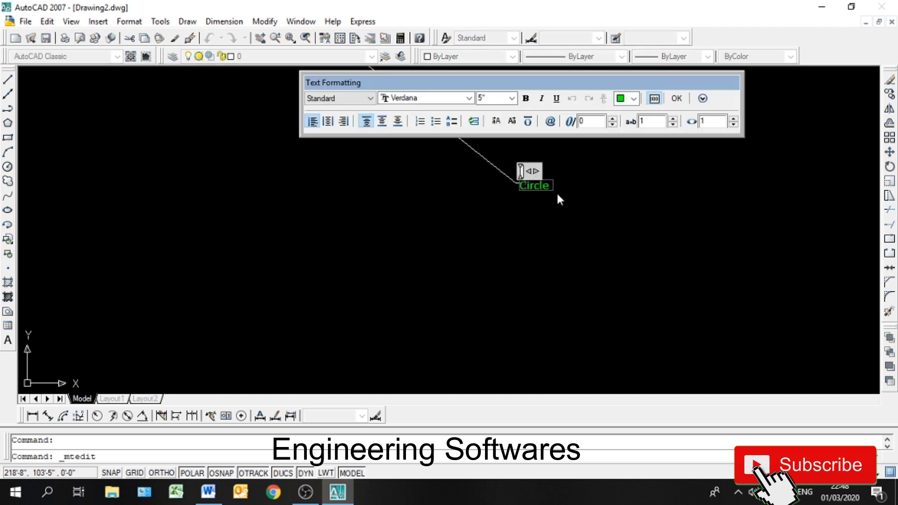
{"action": "key", "text": "ctrl+a"}
{"action": "key", "text": "Return"}
{"action": "left_click", "coordinate": [416, 222]}
{"action": "scroll", "coordinate": [523, 247], "scroll_direction": "down", "scroll_amount": 5}
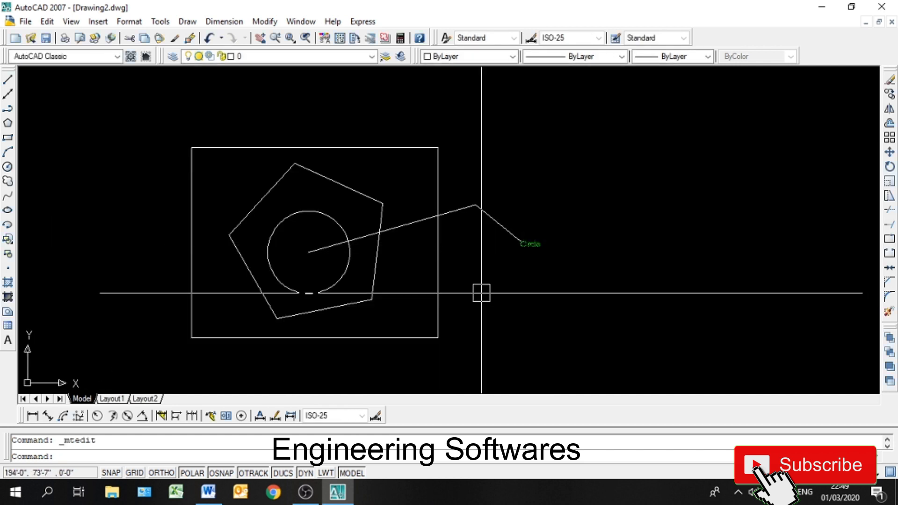
Increase the text height of the "Circle" leader annotation to 6'
{"action": "double_click", "coordinate": [545, 243]}
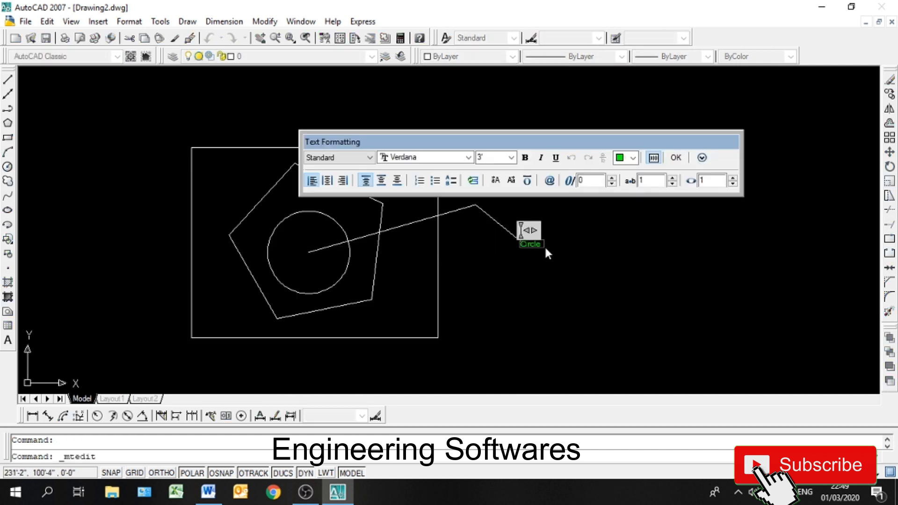
{"action": "key", "text": "ctrl+a"}
{"action": "left_click", "coordinate": [676, 158]}
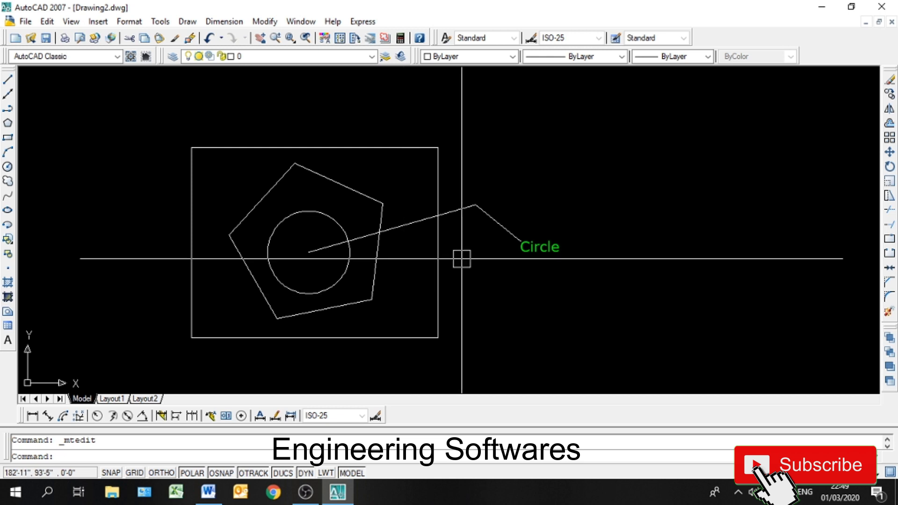
Copy the "Circle" text to two places above the rectangle, one beyond its upper-right corner and one near its upper-left corner
{"action": "left_click", "coordinate": [529, 251]}
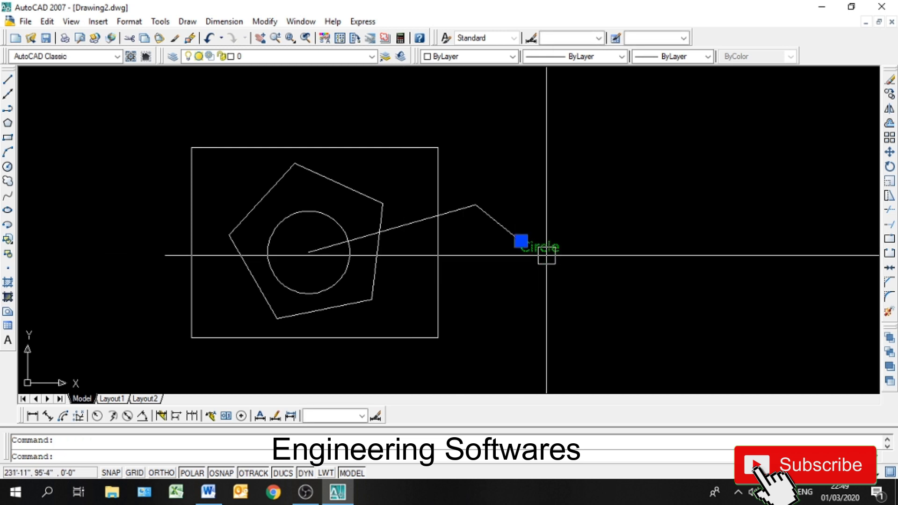
{"action": "type", "text": "co"}
{"action": "key", "text": "Return"}
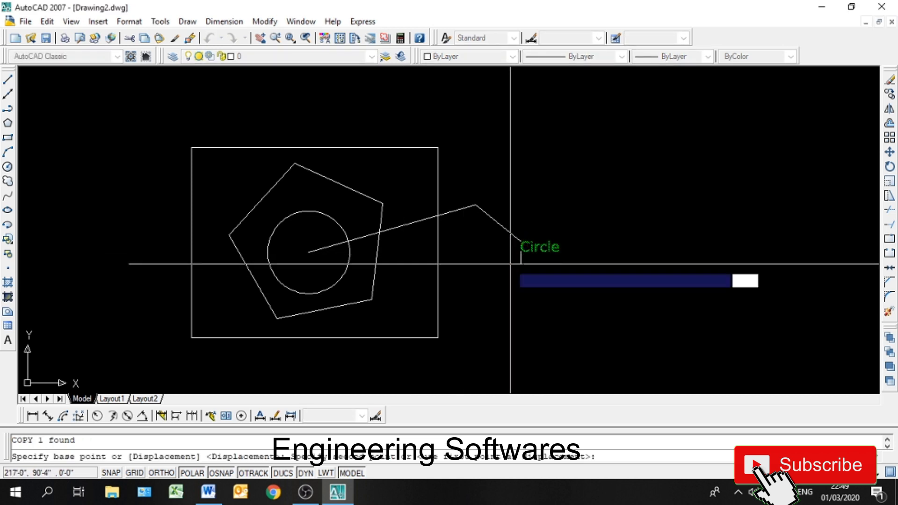
{"action": "left_click", "coordinate": [520, 241]}
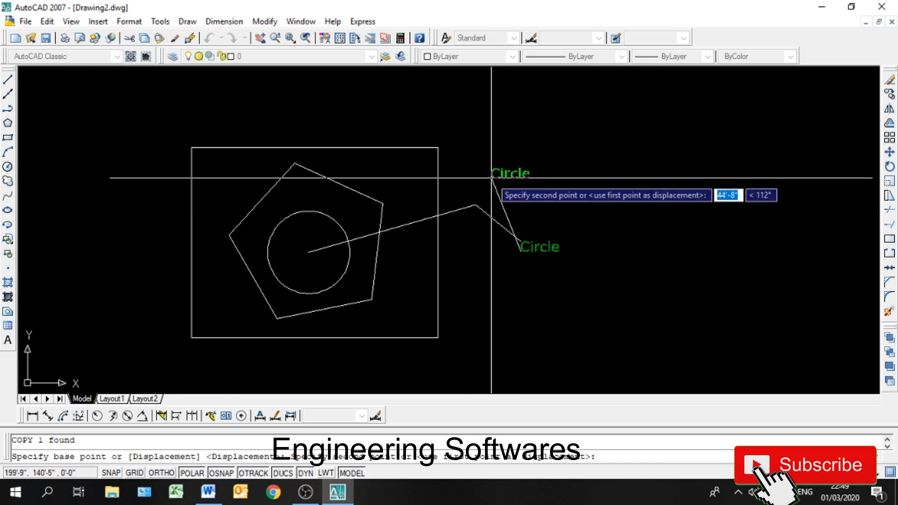
{"action": "left_click", "coordinate": [506, 133]}
{"action": "left_click", "coordinate": [245, 99]}
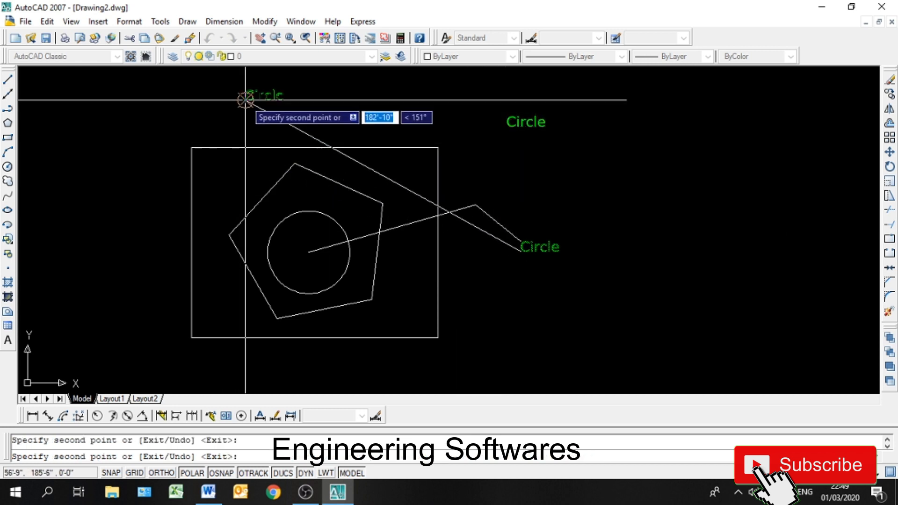
{"action": "key", "text": "Escape"}
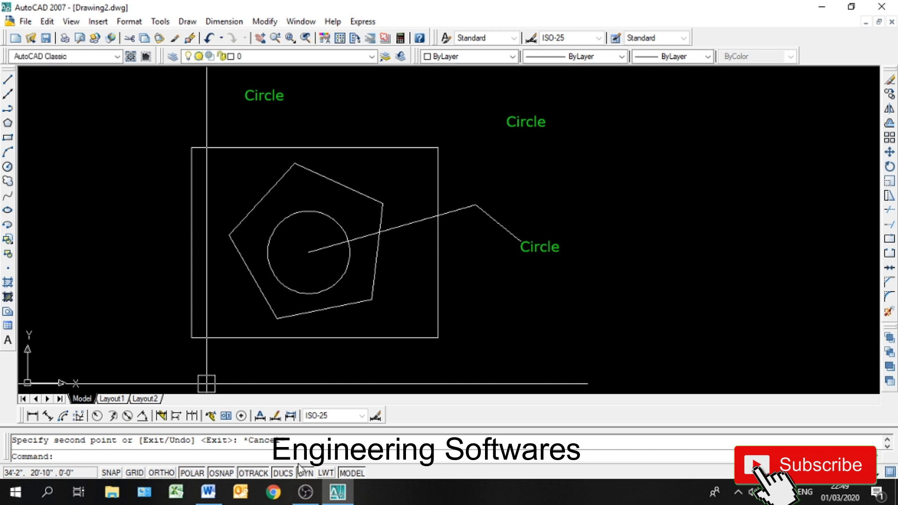
Place a quick leader without text from the pentagon's left vertex, bending upward and ending beside the upper-left "Circle" copy
{"action": "left_click", "coordinate": [215, 421]}
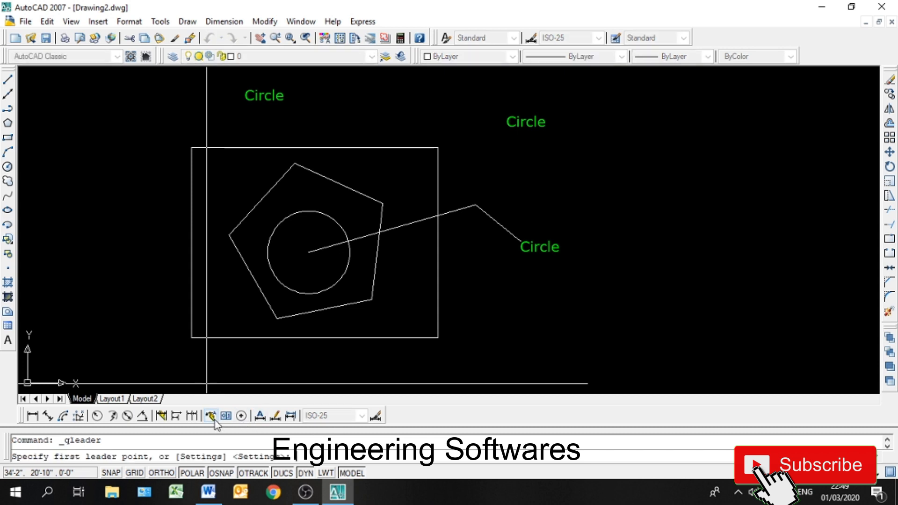
{"action": "left_click", "coordinate": [229, 235]}
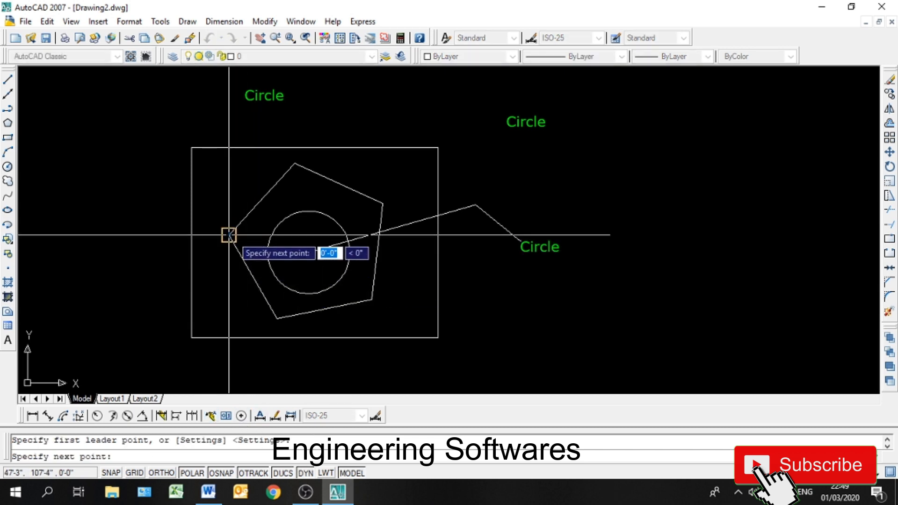
{"action": "left_click", "coordinate": [246, 163]}
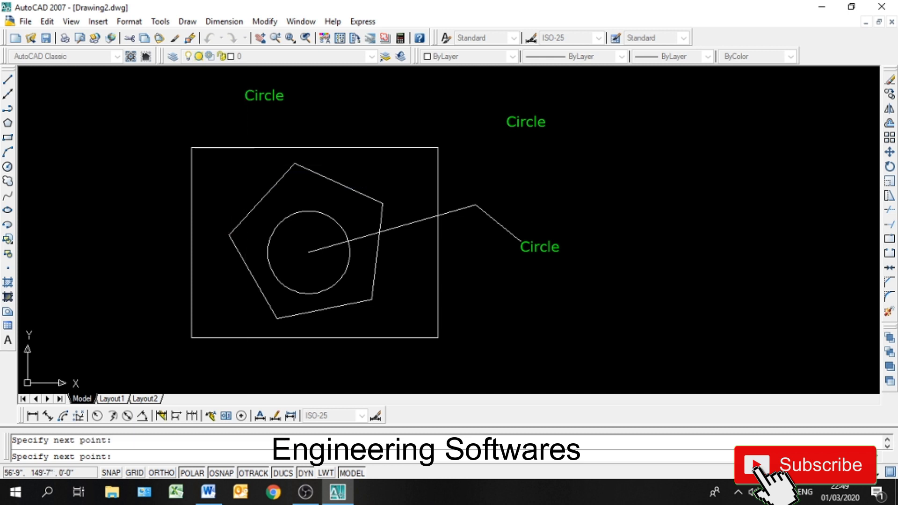
{"action": "left_click", "coordinate": [235, 99]}
{"action": "key", "text": "Return"}
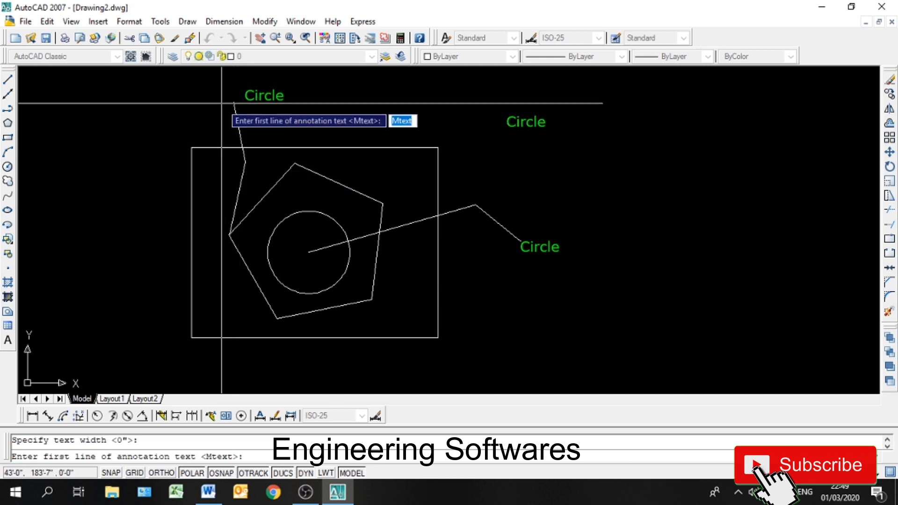
{"action": "key", "text": "Return"}
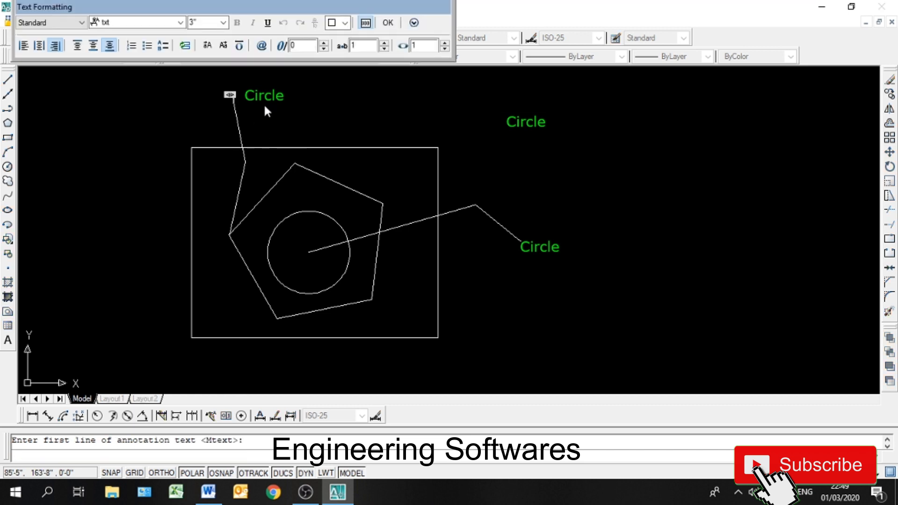
{"action": "left_click", "coordinate": [266, 108]}
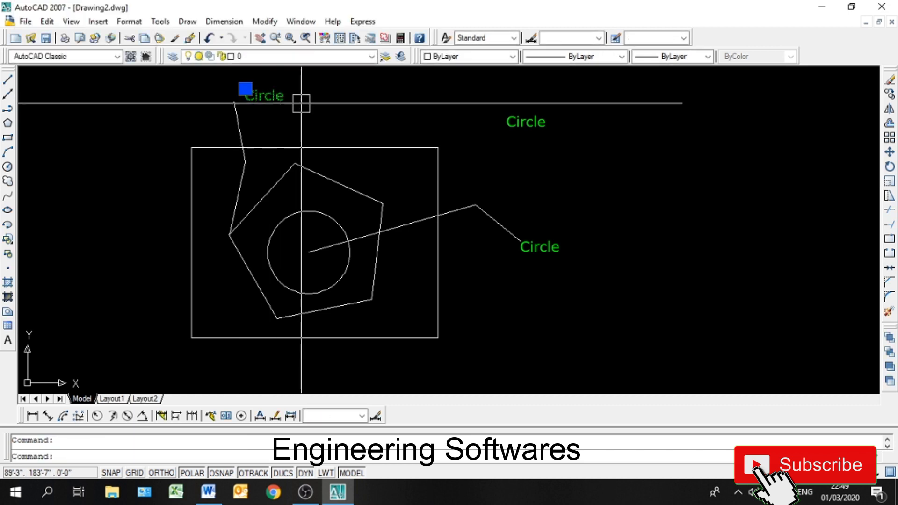
Change the "Circle" copy beside the pentagon's leader to read "Polygon"
{"action": "double_click", "coordinate": [269, 96]}
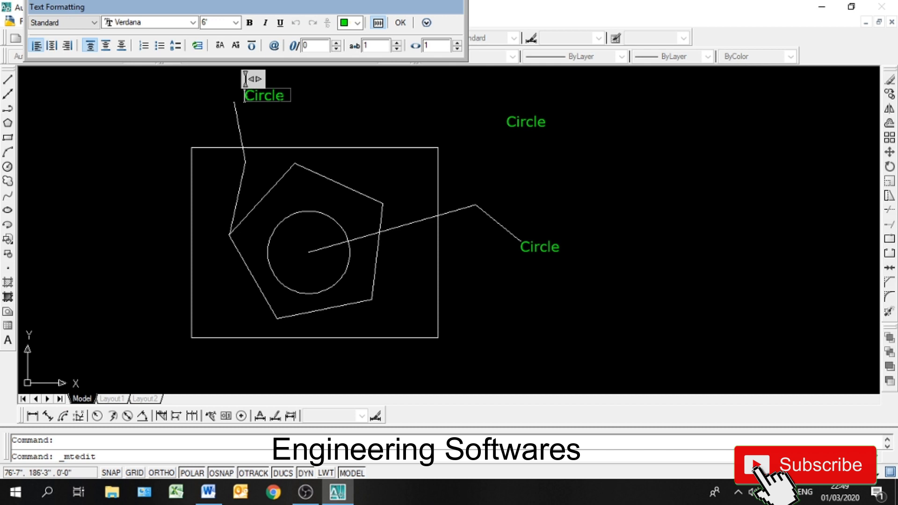
{"action": "type", "text": "Polygon"}
{"action": "left_click", "coordinate": [391, 104]}
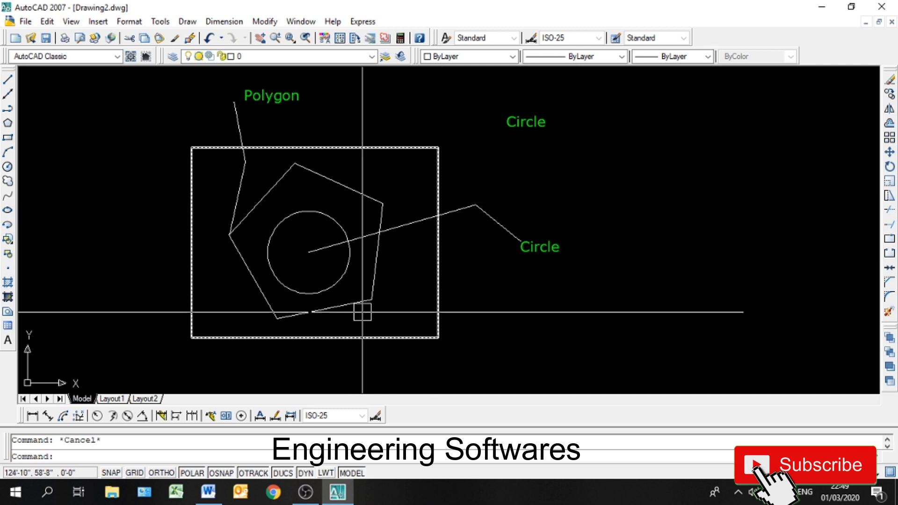
Place a quick leader without text from the rectangle's top edge, rising and then running horizontally toward the upper-right "Circle" copy
{"action": "left_click", "coordinate": [210, 416]}
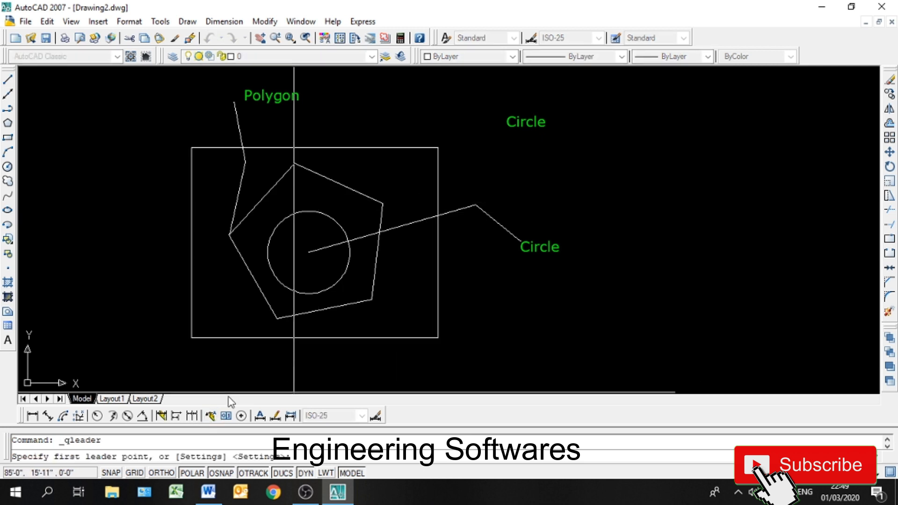
{"action": "left_click", "coordinate": [365, 147]}
{"action": "left_click", "coordinate": [378, 114]}
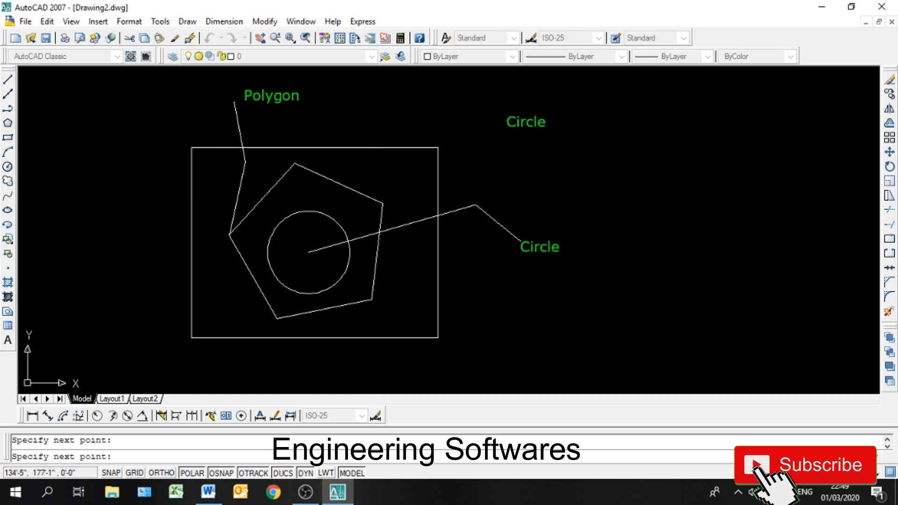
{"action": "left_click", "coordinate": [469, 115]}
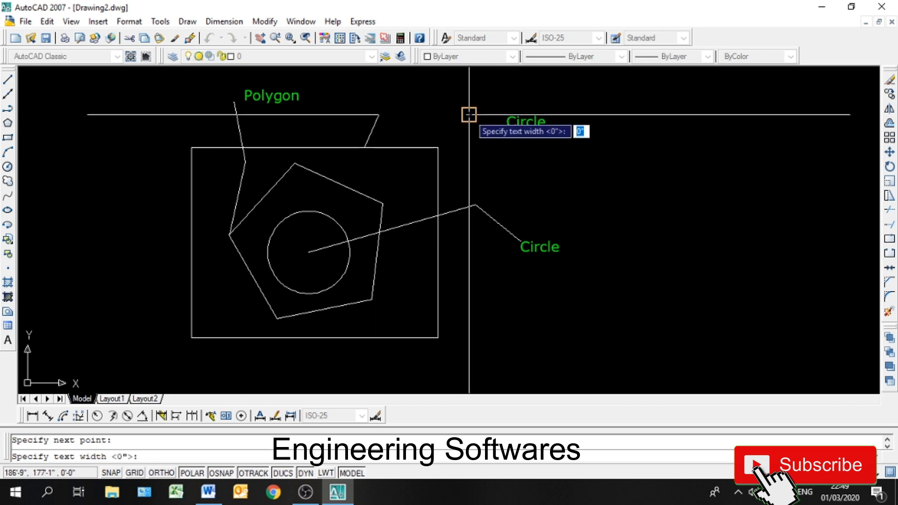
{"action": "key", "text": "Return"}
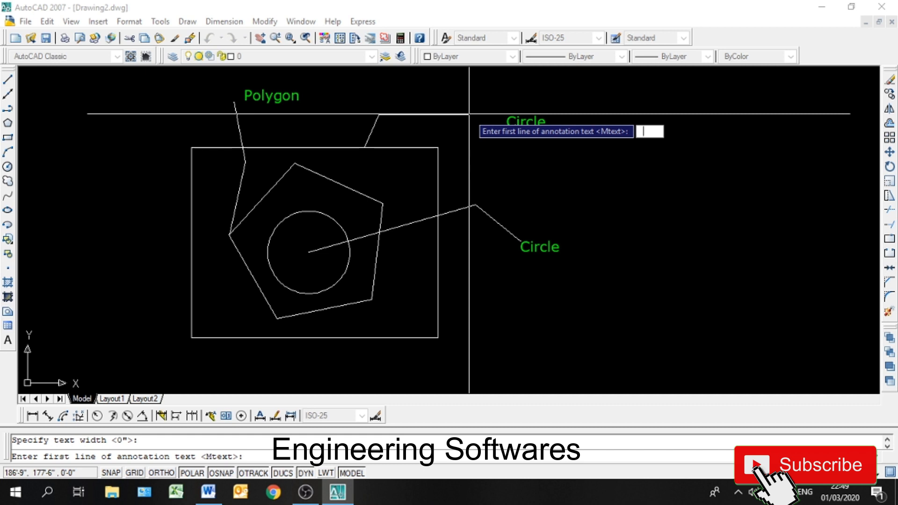
{"action": "key", "text": "Return"}
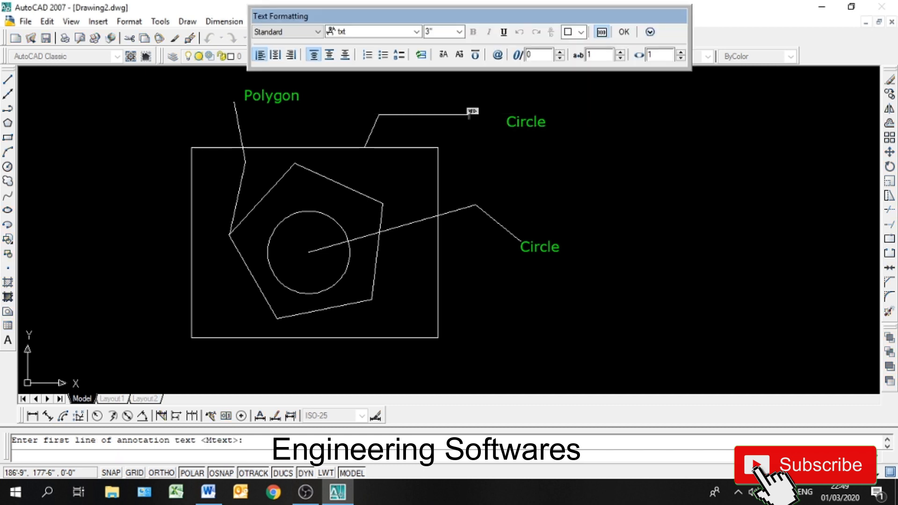
{"action": "left_click", "coordinate": [483, 136]}
{"action": "key", "text": "Escape"}
Change the "Circle" copy beside the rectangle's leader to read "Rectangle"
{"action": "double_click", "coordinate": [512, 123]}
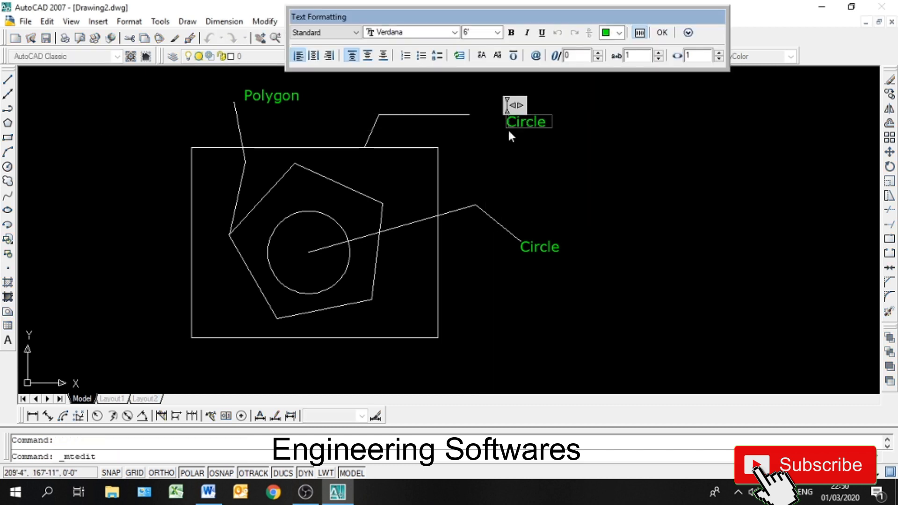
{"action": "key", "text": "ctrl+a"}
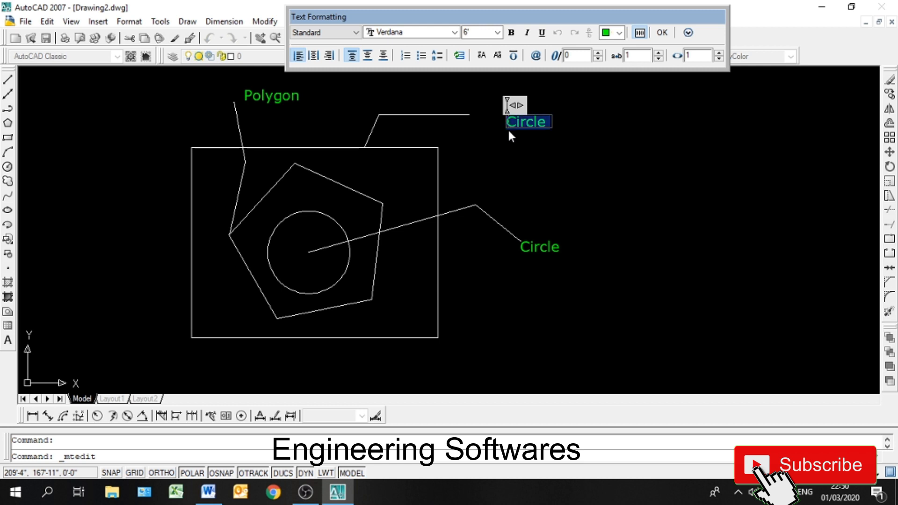
{"action": "type", "text": "Recta"}
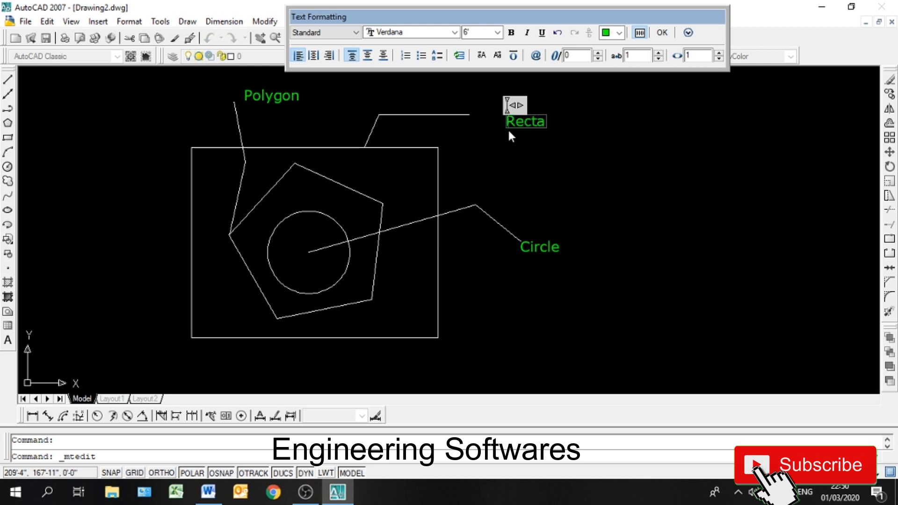
{"action": "type", "text": "ngle"}
{"action": "key", "text": "Return"}
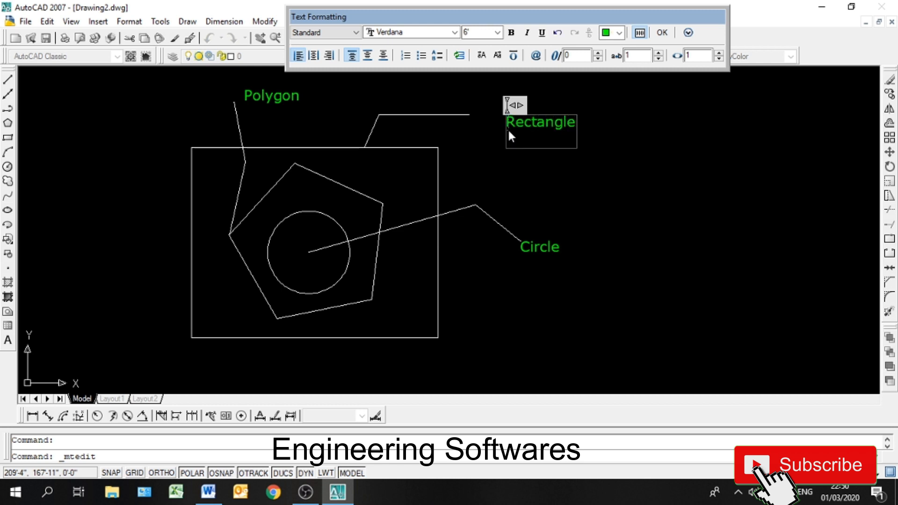
{"action": "left_click", "coordinate": [663, 33]}
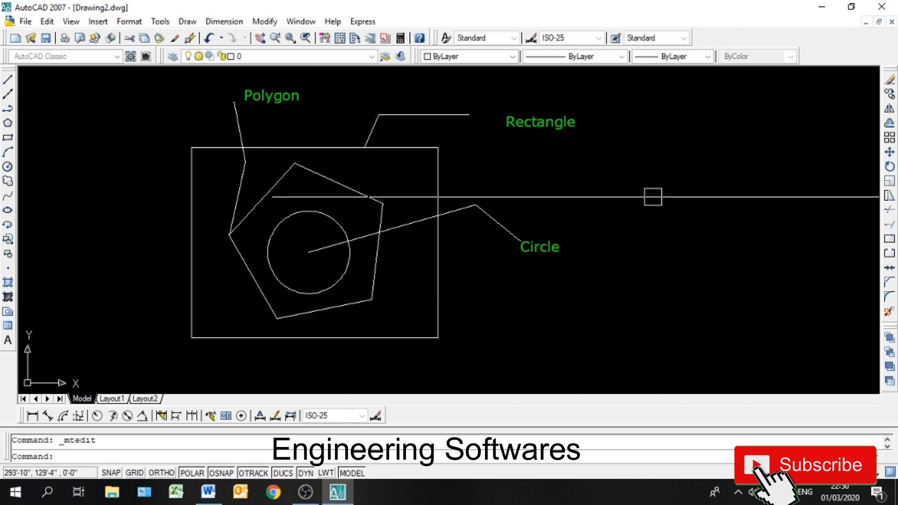
{"action": "key", "text": "Escape"}
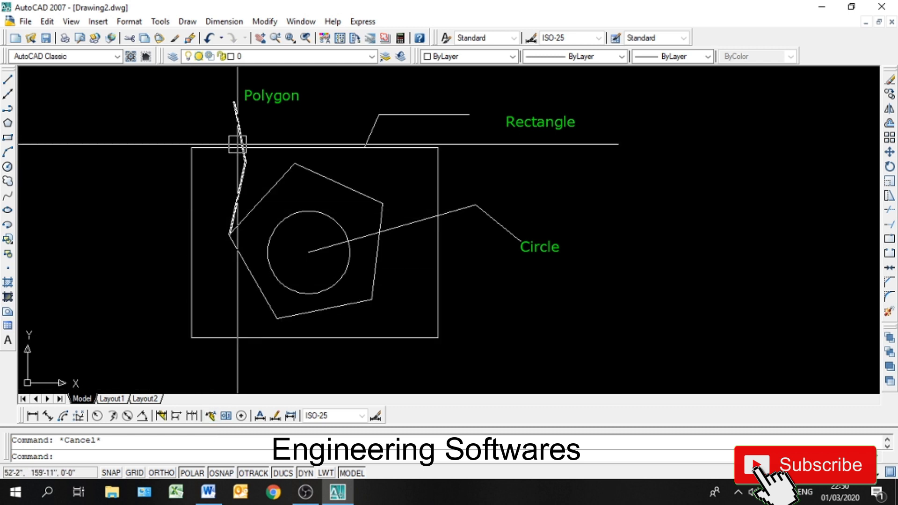
Add a second line reading "rectangle is verified by engineer incharge" beneath "Rectangle" in the rectangle's label
{"action": "double_click", "coordinate": [534, 121]}
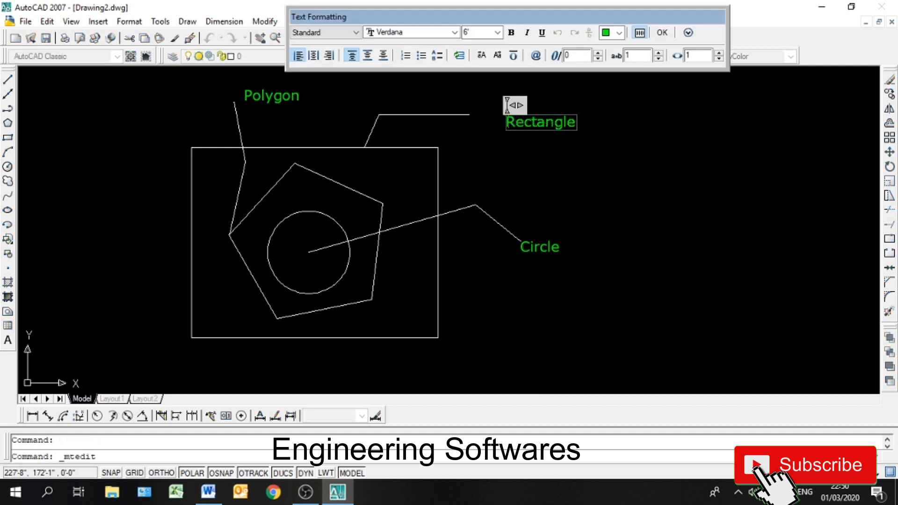
{"action": "left_click", "coordinate": [574, 119]}
{"action": "double_click", "coordinate": [574, 119]}
{"action": "key", "text": "Return"}
{"action": "type", "text": "rec"}
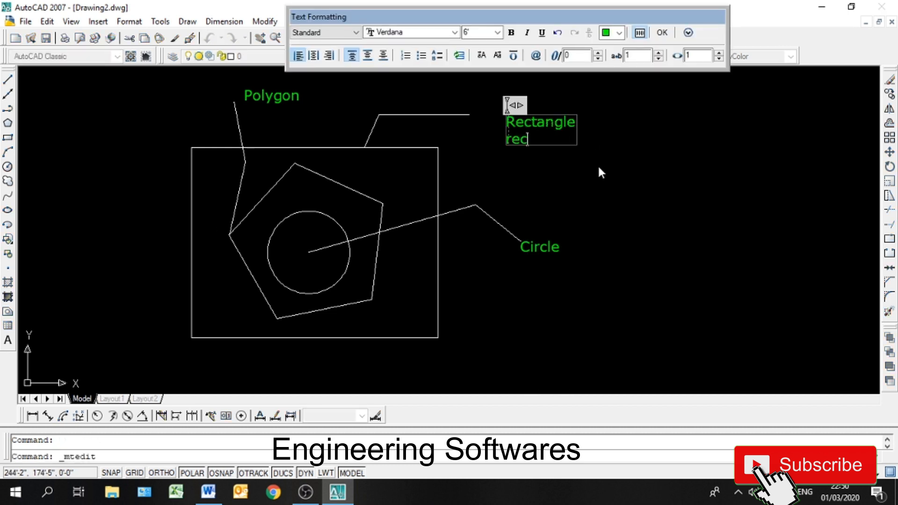
{"action": "type", "text": "tang"}
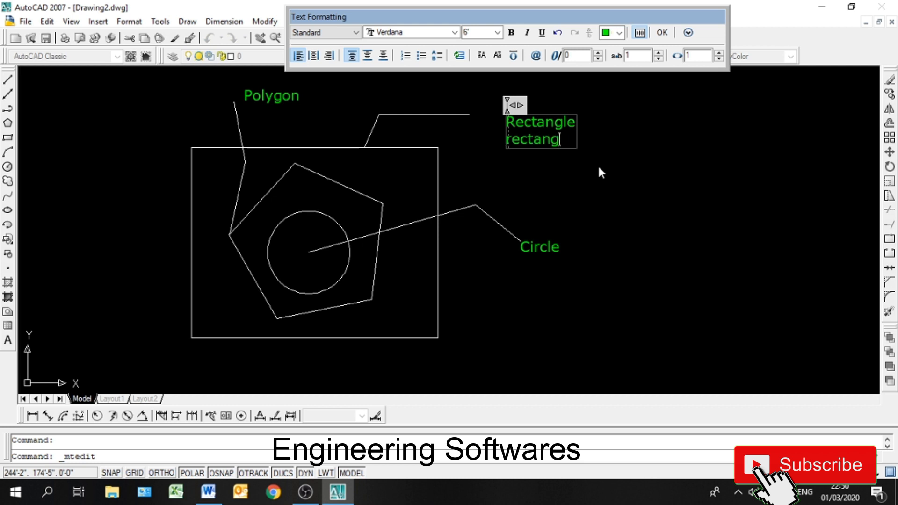
{"action": "type", "text": "le is ver"}
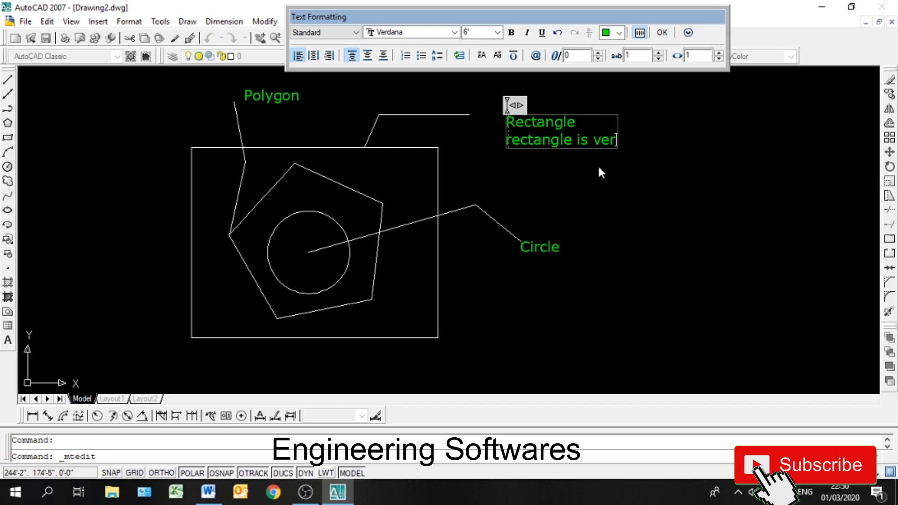
{"action": "type", "text": "ified by "}
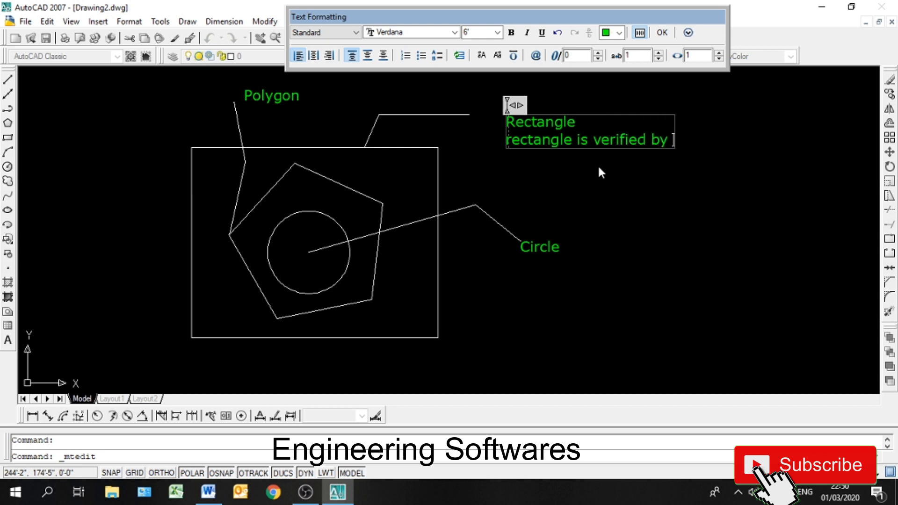
{"action": "type", "text": "engineer"}
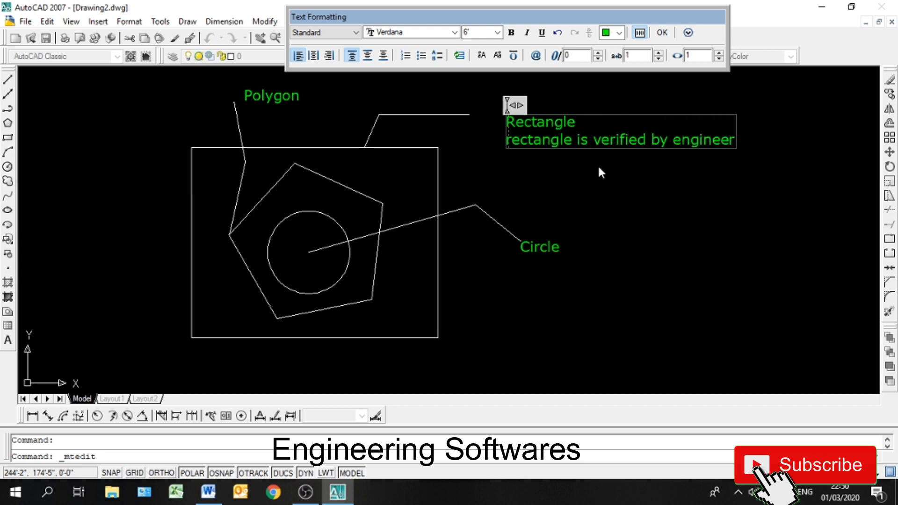
{"action": "type", "text": " incharge"}
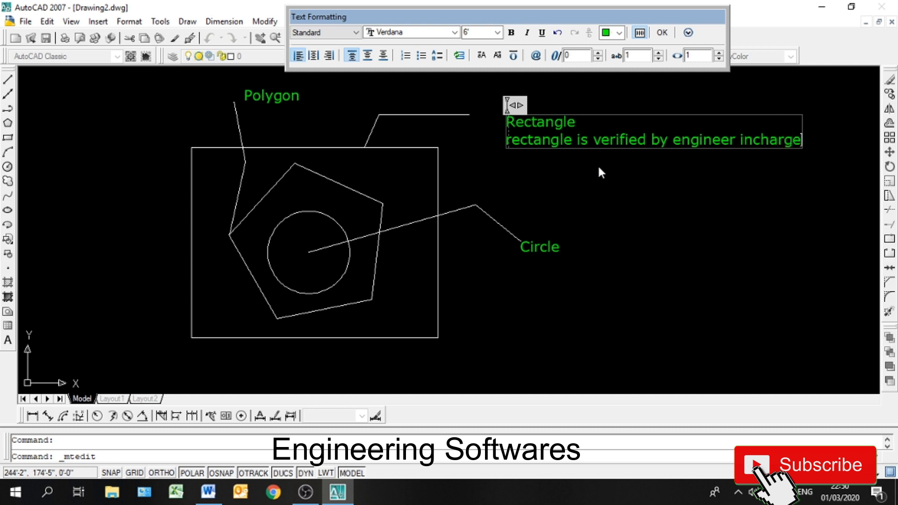
{"action": "left_click", "coordinate": [662, 32]}
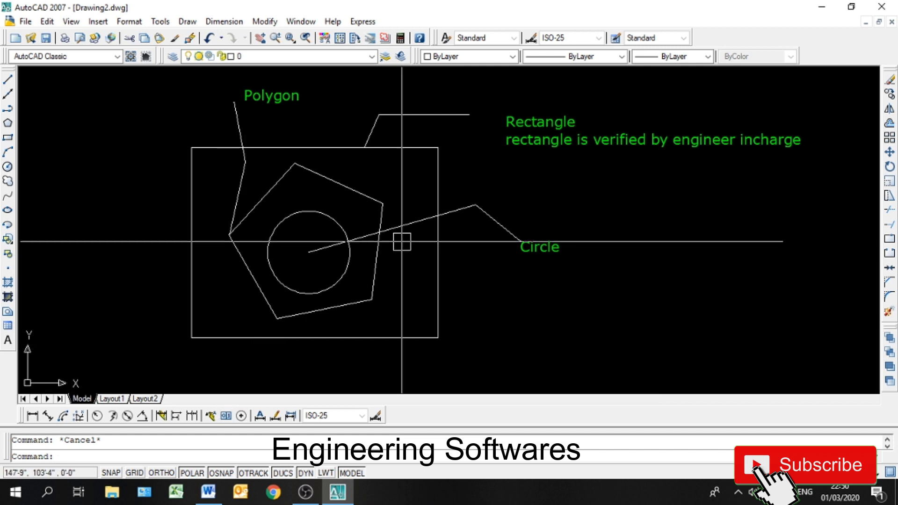
Turn off displaying the UCS icon at the UCS origin point in the UCS settings
{"action": "middle_click_drag", "start_coordinate": [401, 241], "coordinate": [205, 256]}
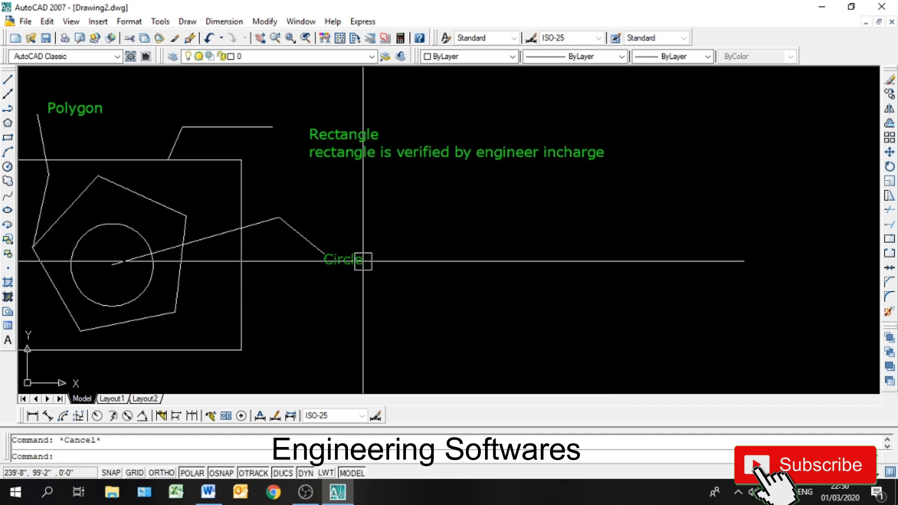
{"action": "scroll", "coordinate": [362, 267], "scroll_direction": "down", "scroll_amount": 2}
{"action": "middle_click_drag", "start_coordinate": [261, 359], "coordinate": [253, 284]}
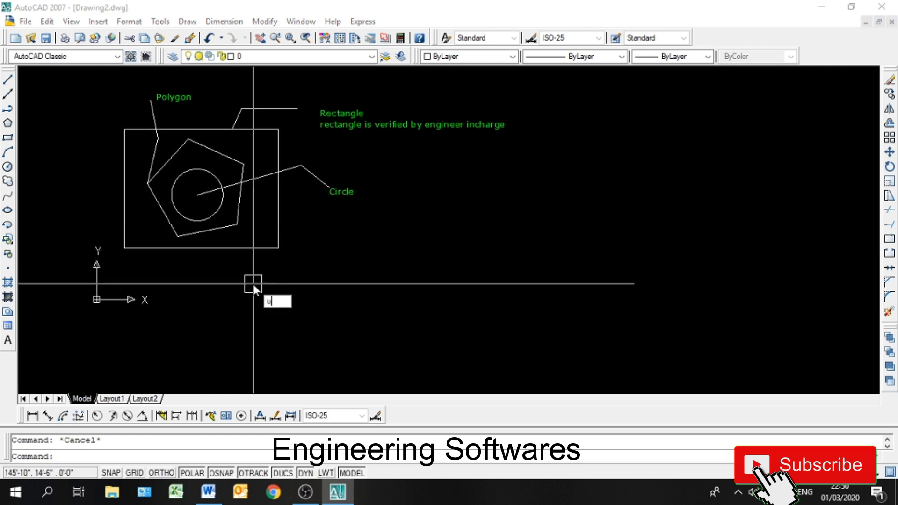
{"action": "type", "text": "c"}
{"action": "key", "text": "Return"}
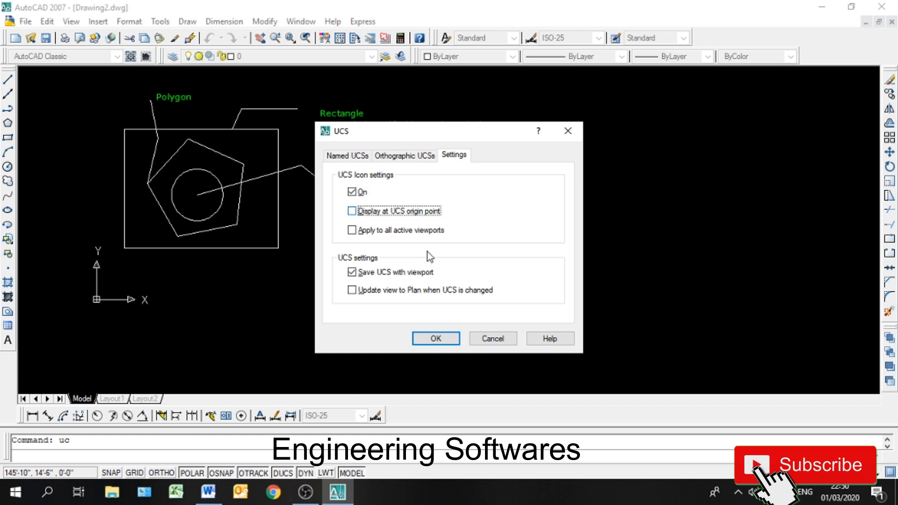
{"action": "left_click", "coordinate": [439, 339]}
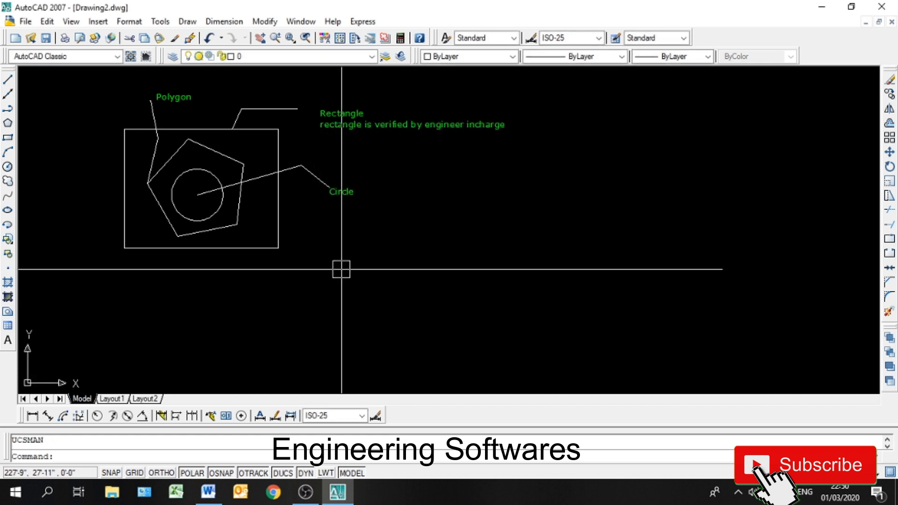
Draw a large circle with a radius of about 112'-5" in the empty area to the right of the labelled shapes
{"action": "middle_click_drag", "start_coordinate": [341, 267], "coordinate": [315, 271]}
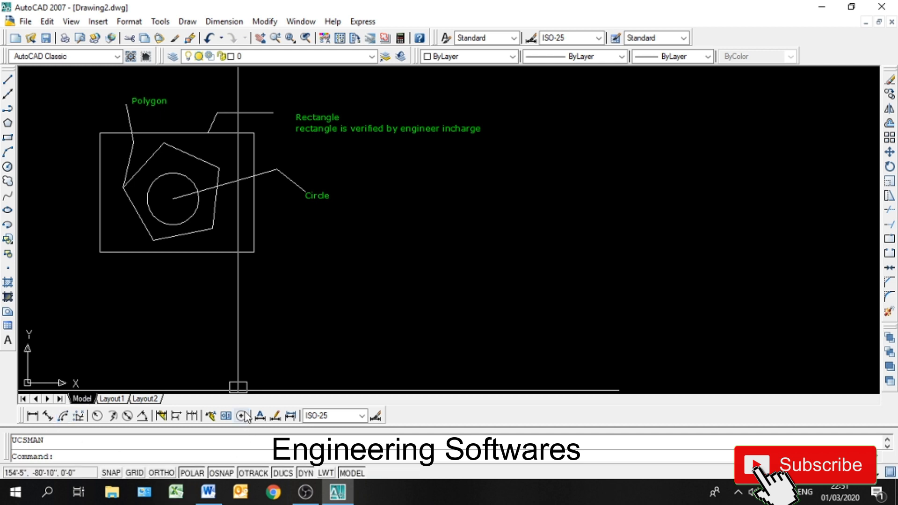
{"action": "left_click", "coordinate": [7, 167]}
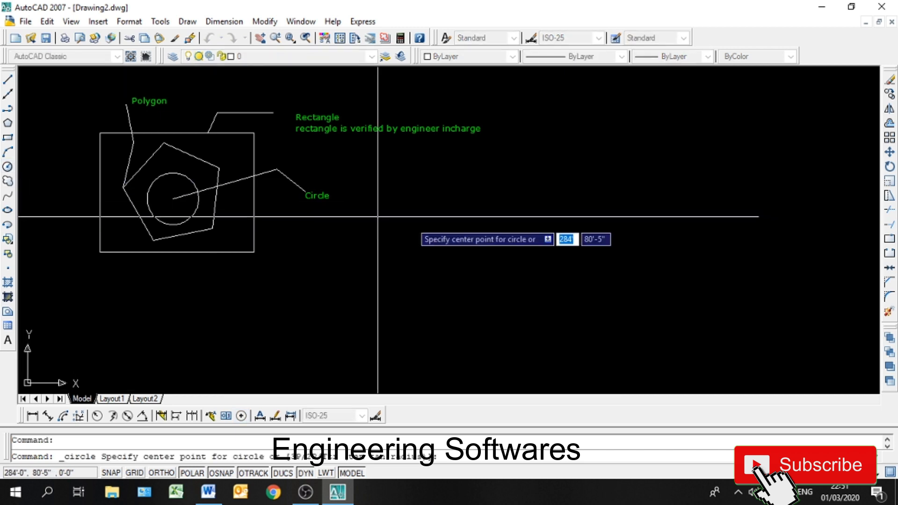
{"action": "left_click", "coordinate": [617, 262]}
{"action": "left_click", "coordinate": [688, 165]}
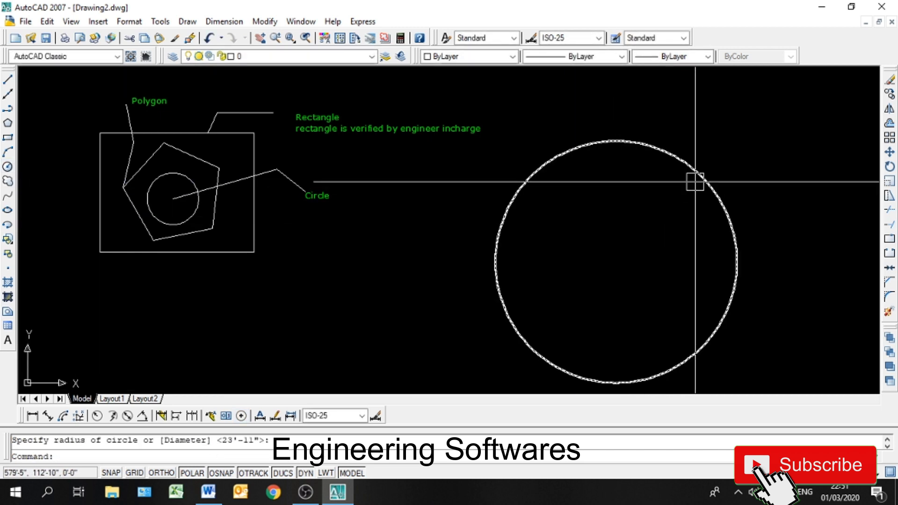
Add a center mark to the large circle
{"action": "left_click", "coordinate": [592, 145]}
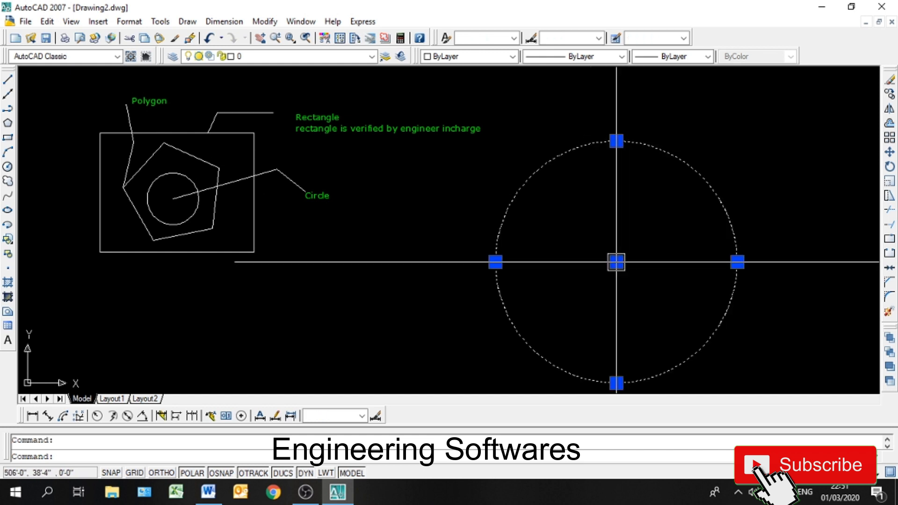
{"action": "key", "text": "Escape"}
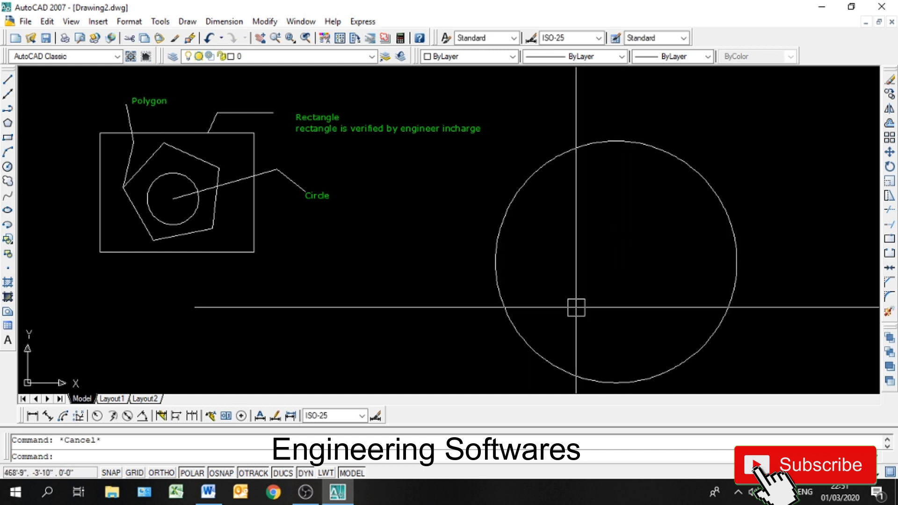
{"action": "left_click", "coordinate": [247, 415]}
{"action": "left_click", "coordinate": [502, 303]}
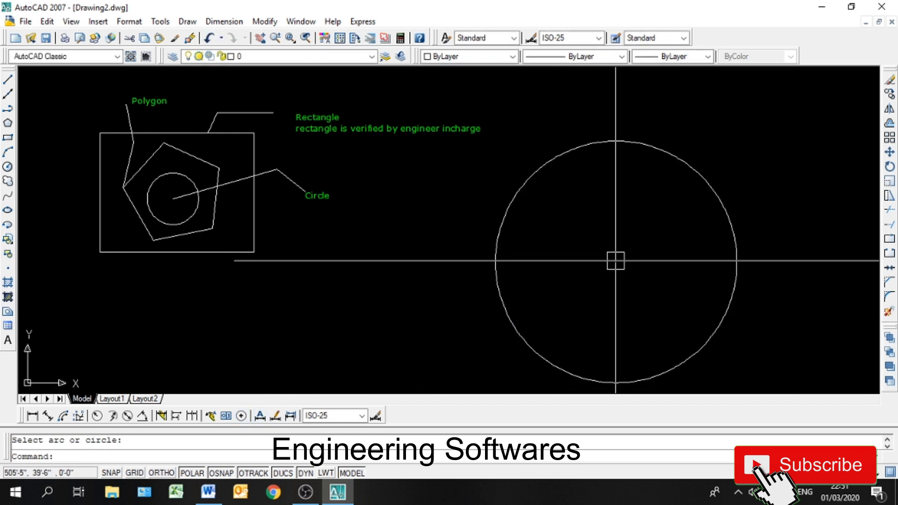
Draw four progressively smaller circles around the large circle's center mark, with radii of about 100'-3", 87'-3", 74'-7" and 61'-5"
{"action": "left_click", "coordinate": [7, 167]}
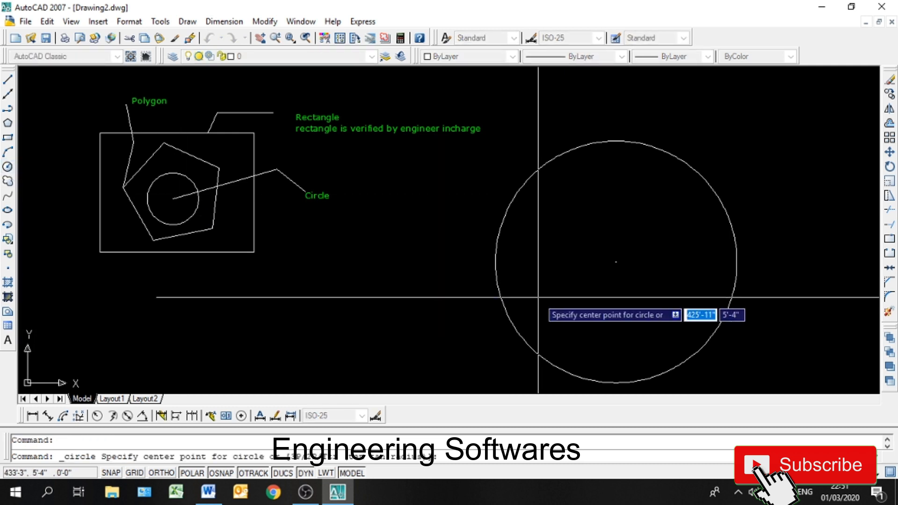
{"action": "left_click", "coordinate": [616, 262]}
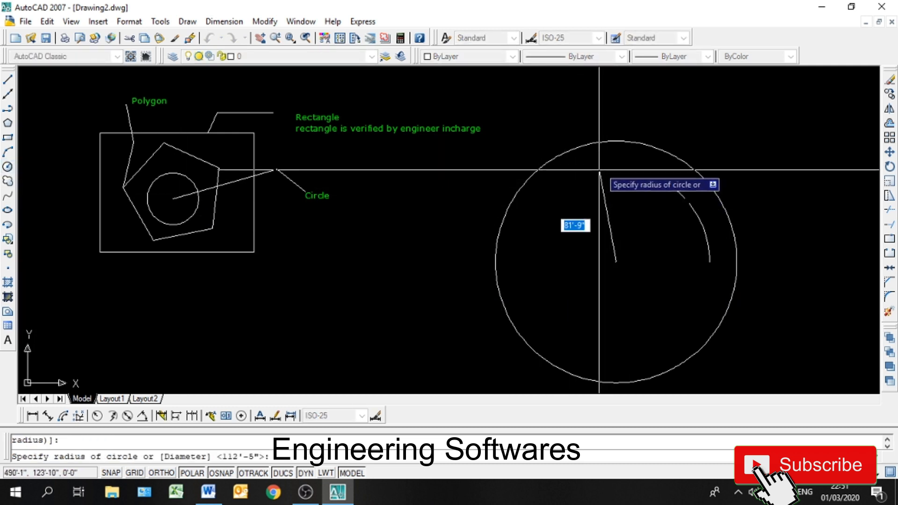
{"action": "left_click", "coordinate": [589, 156]}
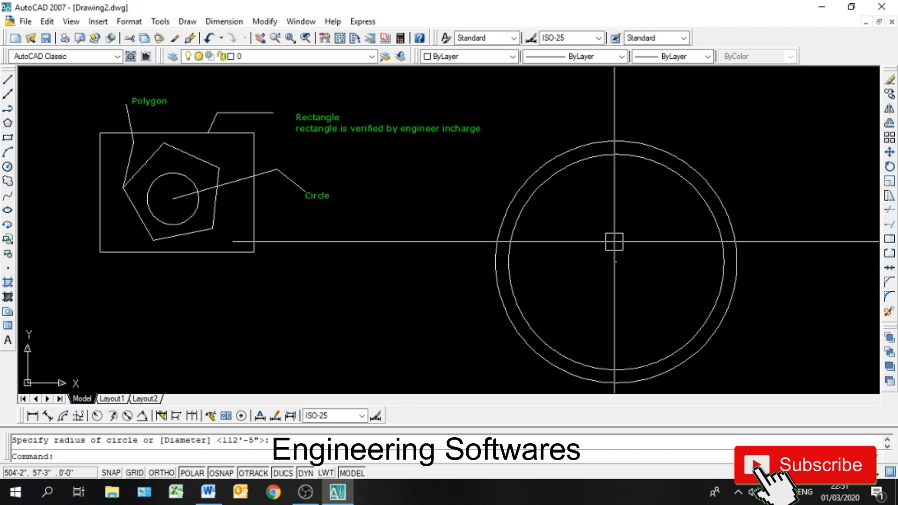
{"action": "key", "text": "Return"}
{"action": "left_click", "coordinate": [616, 262]}
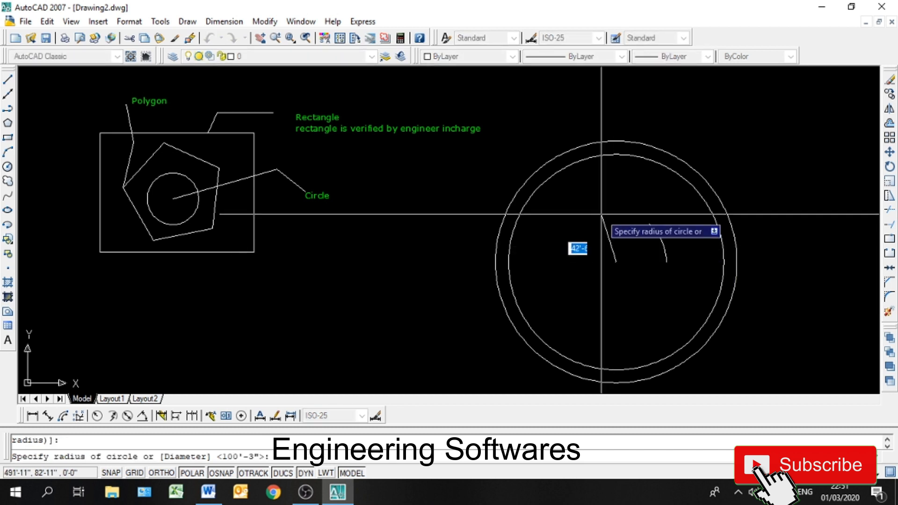
{"action": "left_click", "coordinate": [598, 169]}
{"action": "key", "text": "Return"}
{"action": "left_click", "coordinate": [616, 261]}
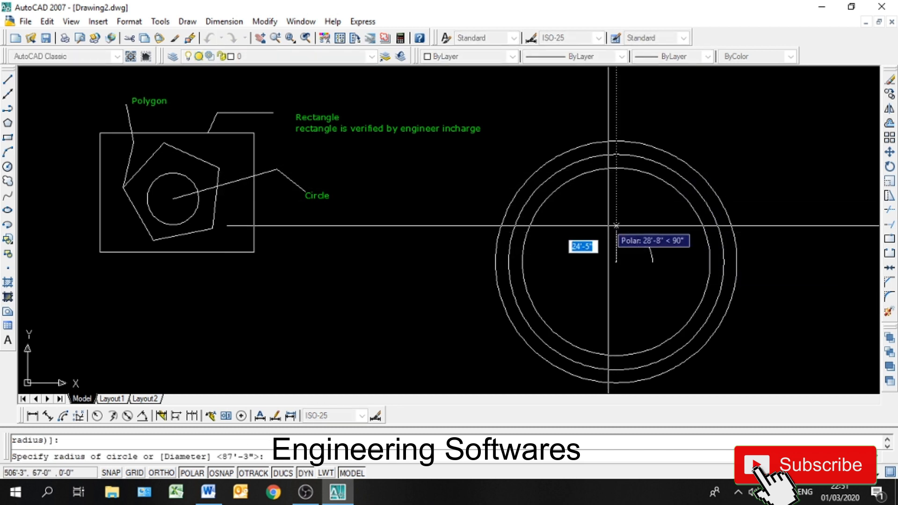
{"action": "left_click", "coordinate": [655, 192]}
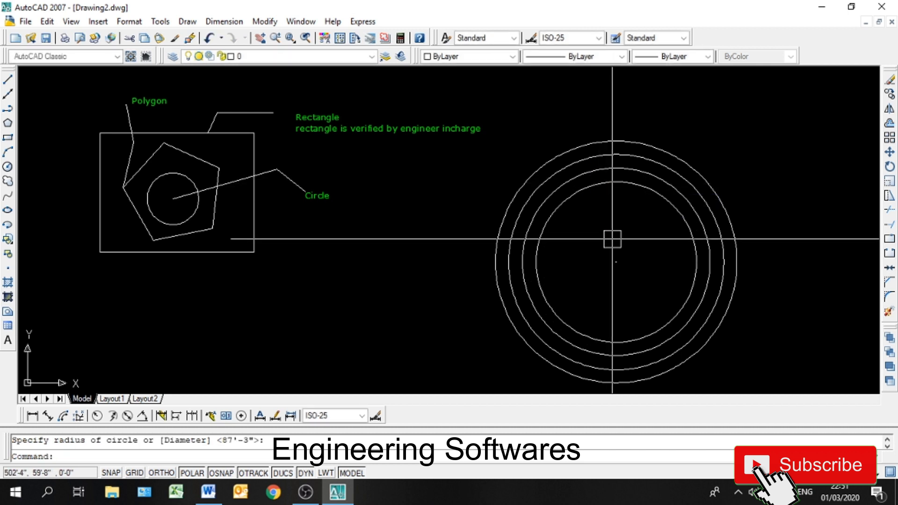
{"action": "key", "text": "Return"}
{"action": "left_click", "coordinate": [616, 262]}
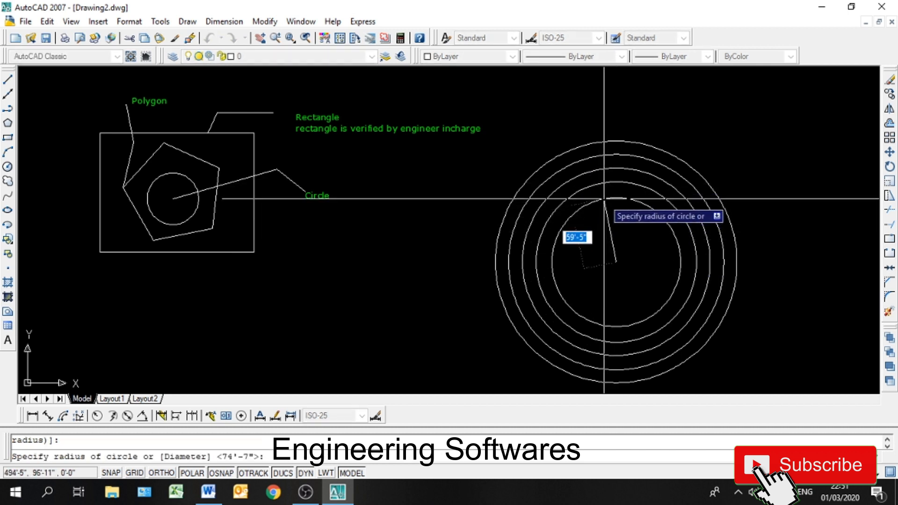
{"action": "left_click", "coordinate": [603, 197]}
Draw another circle with a radius of about 61'-2" around the center mark of the concentric circles
{"action": "key", "text": "Return"}
{"action": "left_click", "coordinate": [615, 262]}
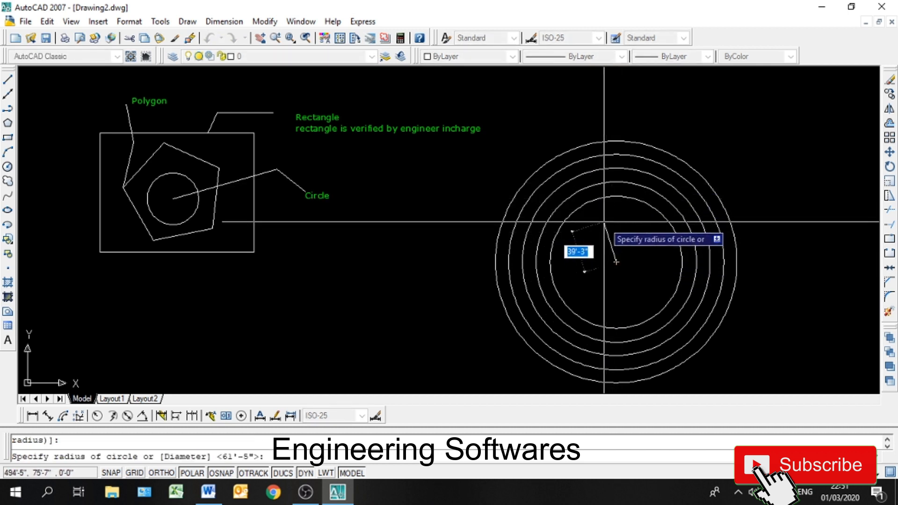
{"action": "key", "text": "Escape"}
{"action": "key", "text": "Return"}
{"action": "left_click", "coordinate": [616, 261]}
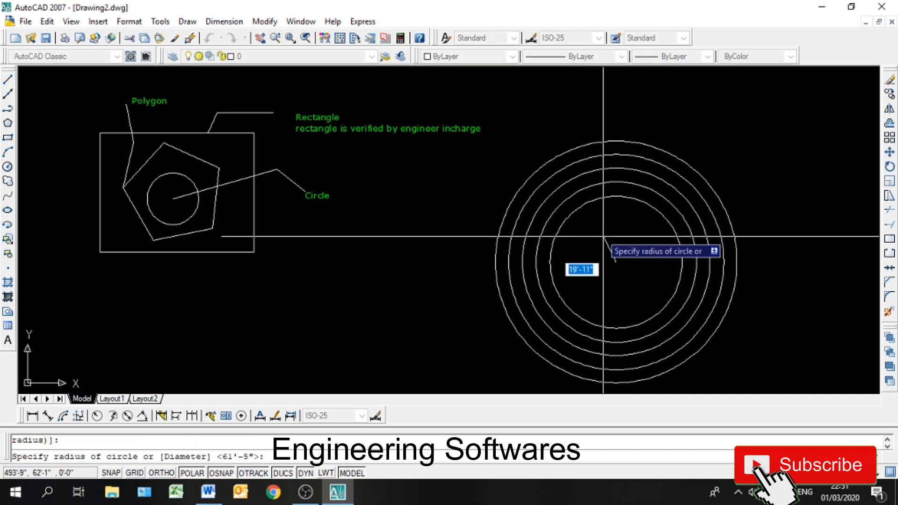
{"action": "key", "text": "Escape"}
Draw three smaller concentric circles at the same center, two with radii of about 38'-11" and 22'-11" and a tiny innermost one
{"action": "key", "text": "Return"}
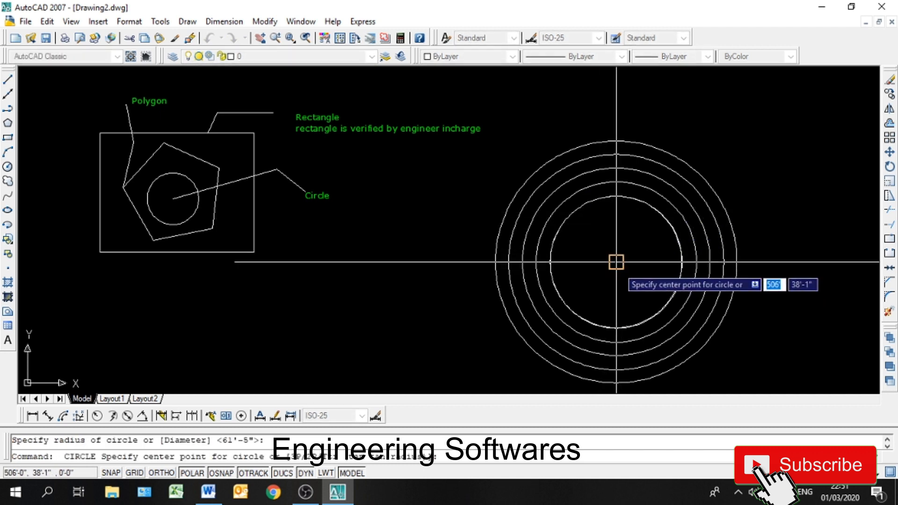
{"action": "left_click", "coordinate": [616, 261]}
{"action": "left_click", "coordinate": [575, 260]}
{"action": "key", "text": "Return"}
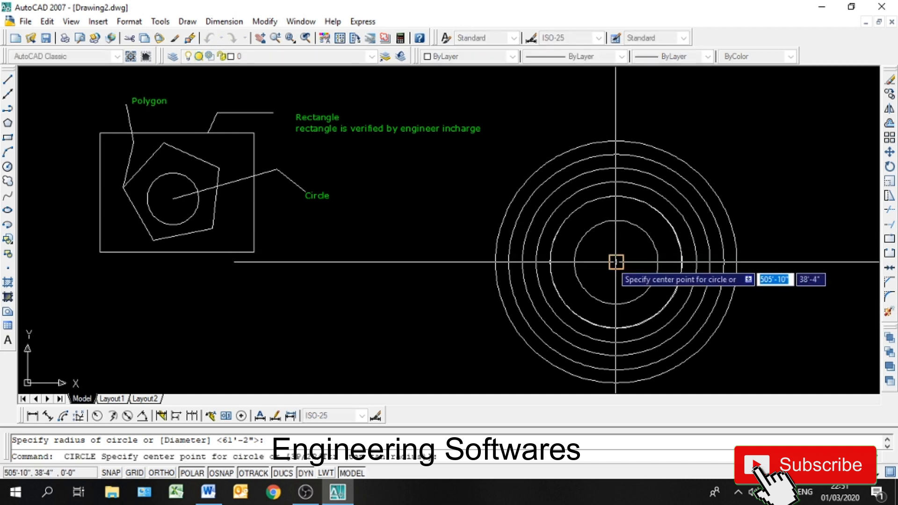
{"action": "left_click", "coordinate": [616, 261]}
{"action": "left_click", "coordinate": [592, 262]}
{"action": "key", "text": "Return"}
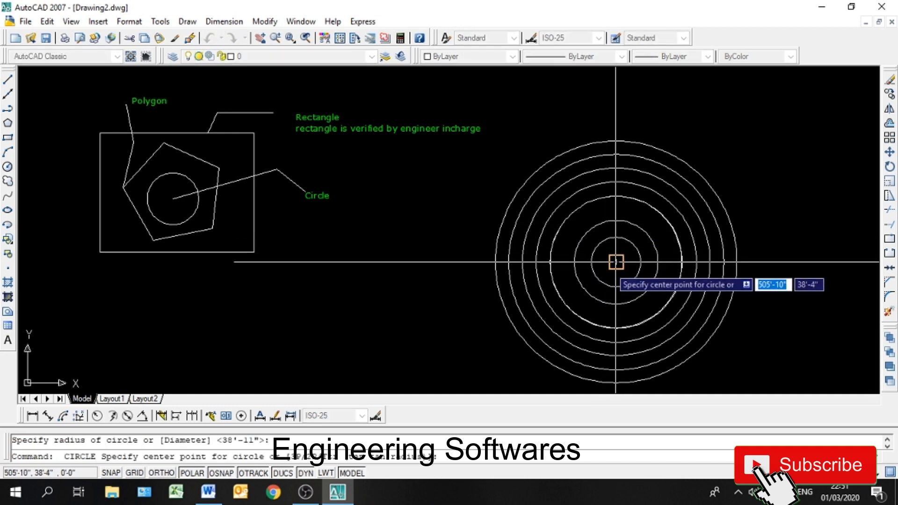
{"action": "left_click", "coordinate": [616, 261]}
{"action": "left_click", "coordinate": [552, 251]}
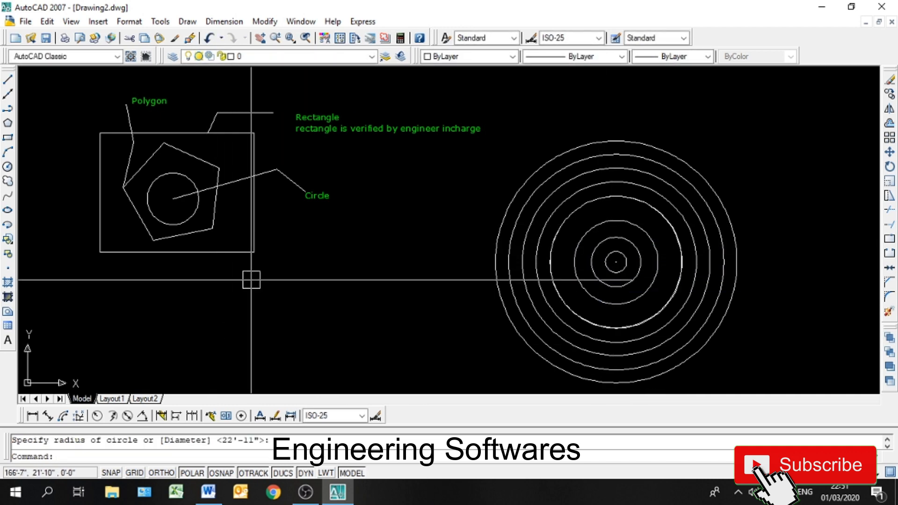
Draw a rectangle about 258'-1" wide and 189'-11" high in the empty area to the right of the concentric circles
{"action": "middle_click_drag", "start_coordinate": [341, 243], "coordinate": [296, 228]}
{"action": "middle_click_drag", "start_coordinate": [453, 247], "coordinate": [370, 224]}
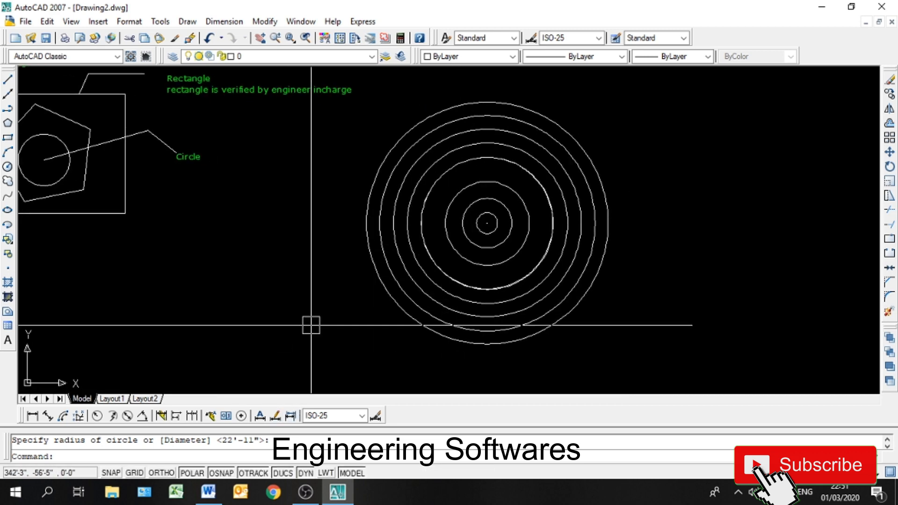
{"action": "middle_click_drag", "start_coordinate": [387, 234], "coordinate": [61, 233]}
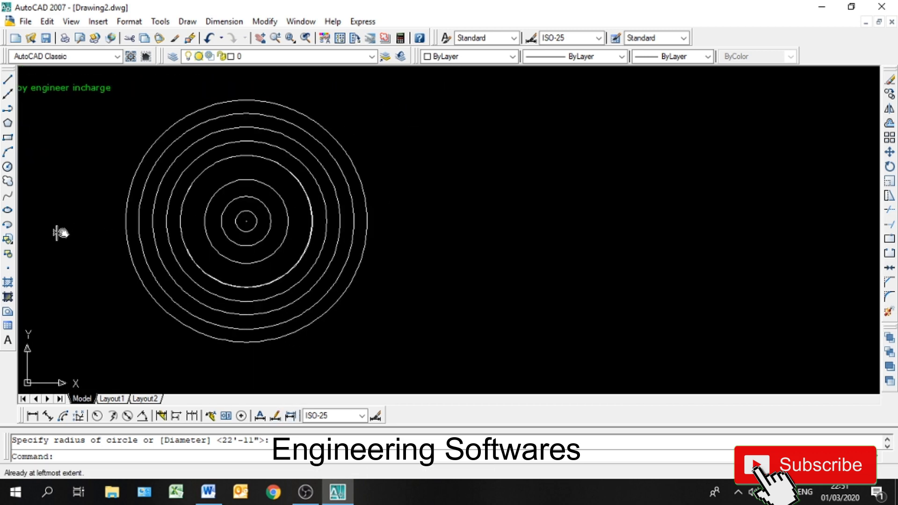
{"action": "left_click", "coordinate": [8, 137]}
{"action": "left_click", "coordinate": [509, 123]}
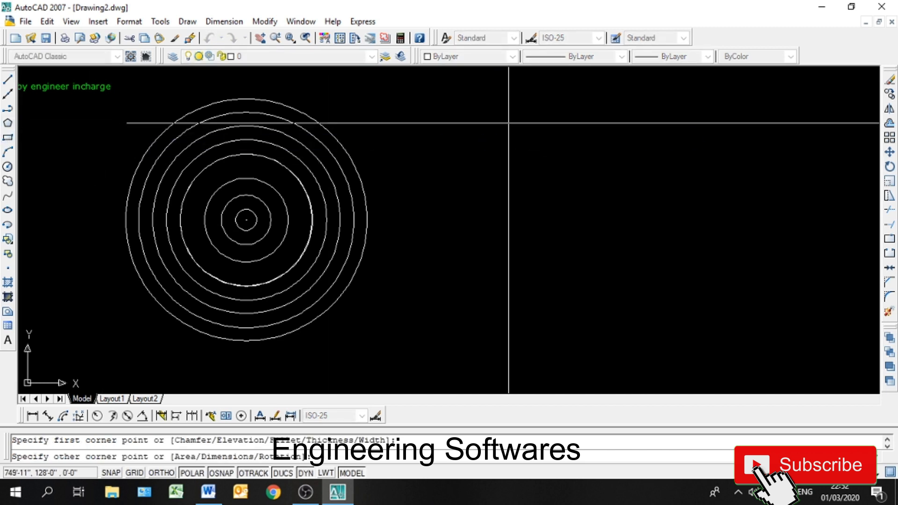
{"action": "left_click", "coordinate": [786, 328]}
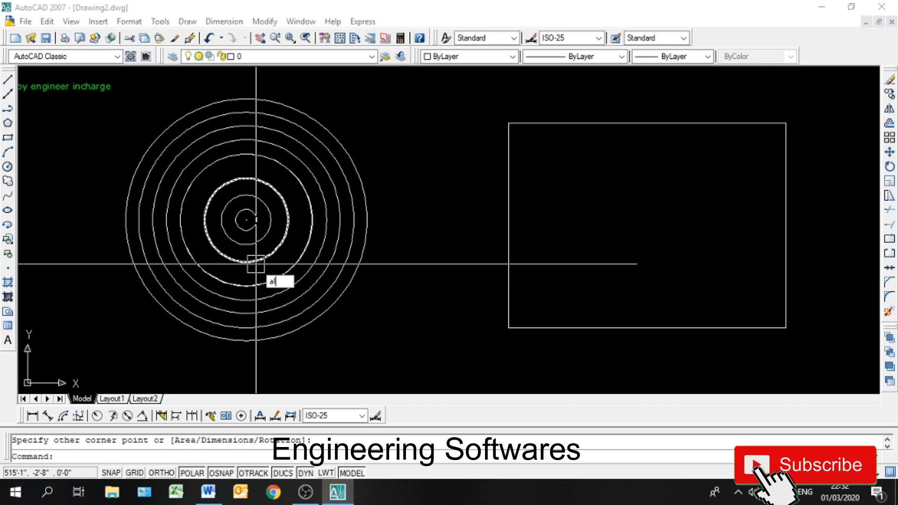
Add aligned dimensions to the rectangle's left and bottom sides by selecting each edge, placing the dimension lines outside the rectangle
{"action": "left_click", "coordinate": [47, 415]}
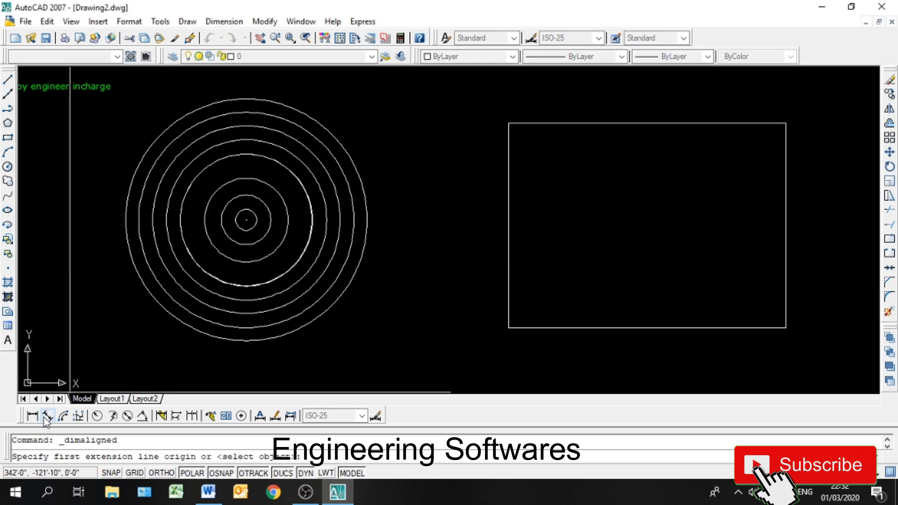
{"action": "key", "text": "Return"}
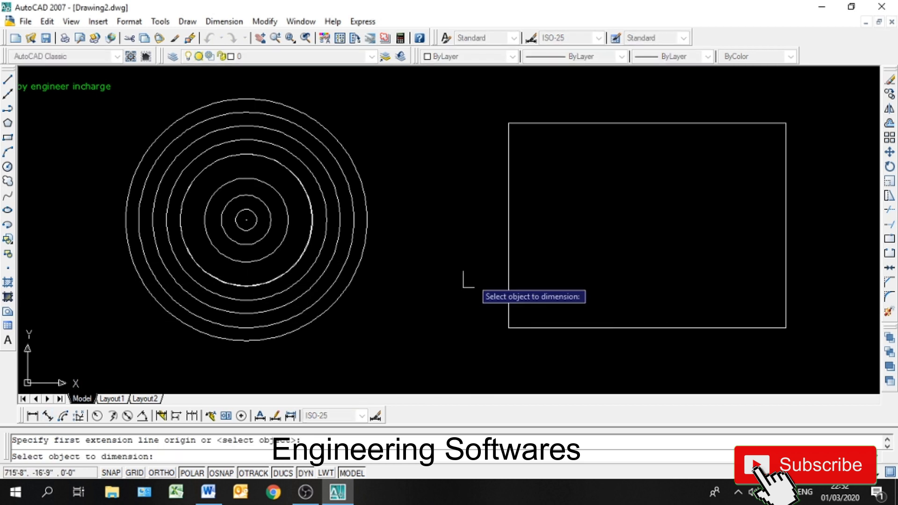
{"action": "left_click", "coordinate": [508, 205]}
{"action": "left_click", "coordinate": [461, 206]}
{"action": "key", "text": "Return"}
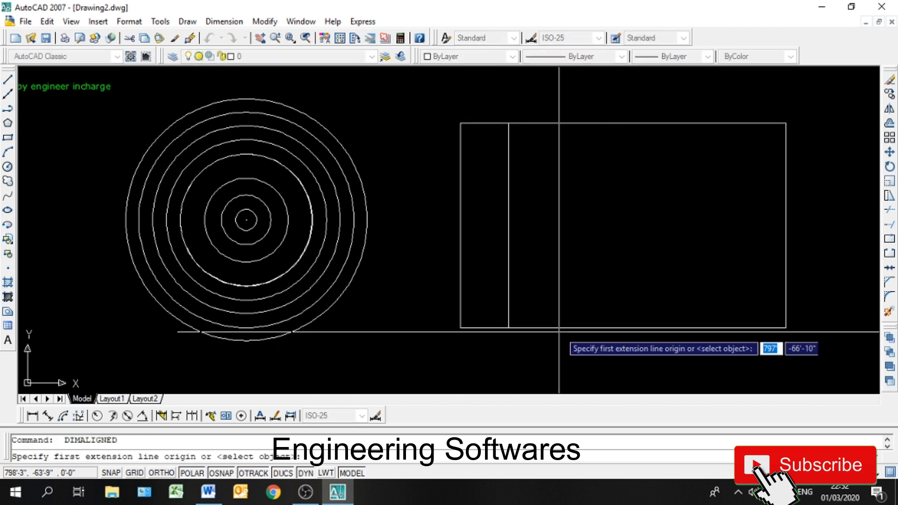
{"action": "left_click", "coordinate": [561, 328]}
{"action": "key", "text": "Return"}
{"action": "key", "text": "Return"}
{"action": "key", "text": "Return"}
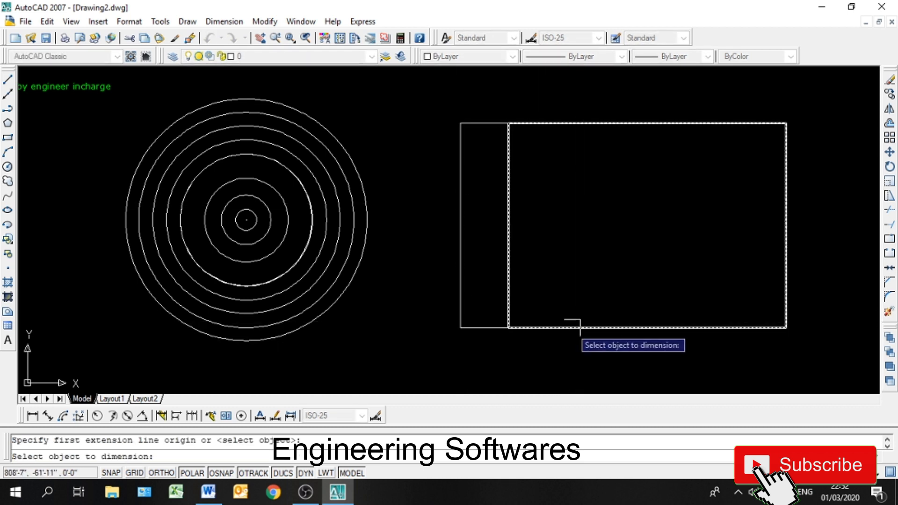
{"action": "left_click", "coordinate": [572, 327]}
{"action": "left_click", "coordinate": [570, 355]}
Add aligned dimensions to the rectangle's top and right sides, placing the dimension lines outside the rectangle
{"action": "key", "text": "Return"}
{"action": "key", "text": "Return"}
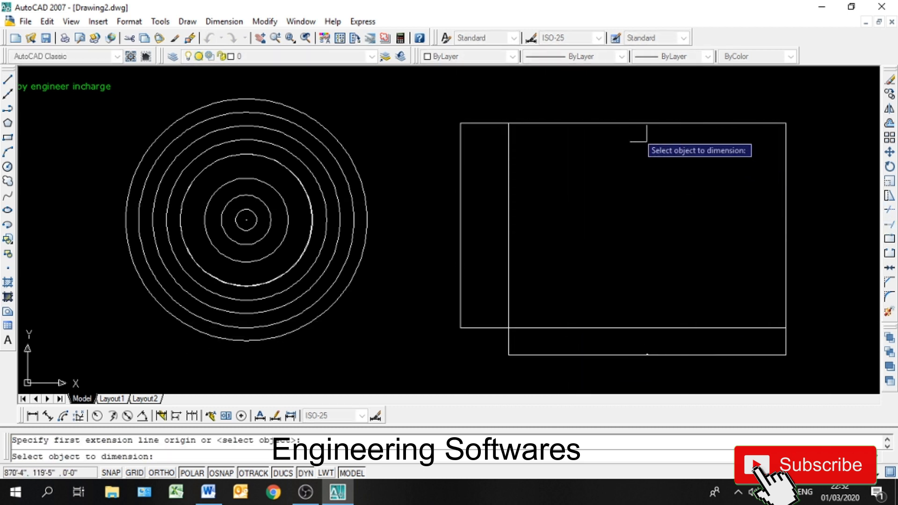
{"action": "left_click", "coordinate": [632, 123]}
{"action": "left_click", "coordinate": [632, 90]}
{"action": "key", "text": "Return"}
{"action": "key", "text": "Return"}
{"action": "left_click", "coordinate": [786, 183]}
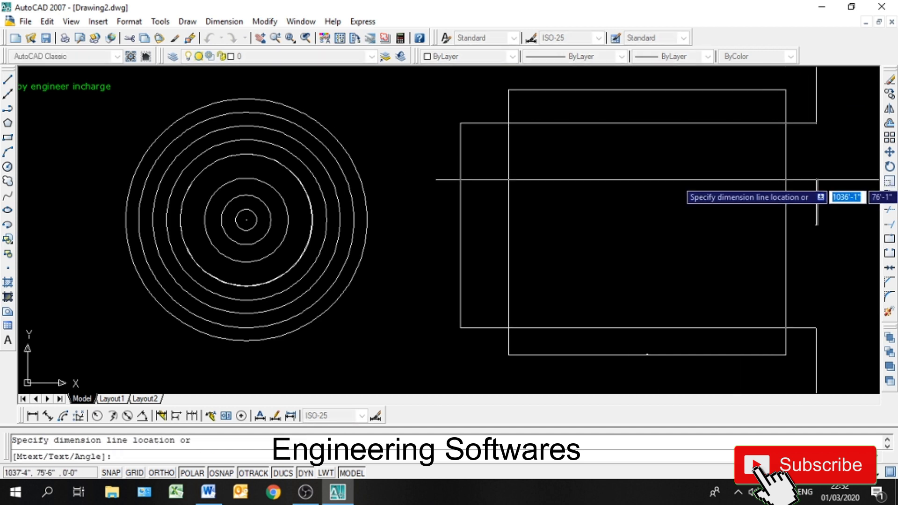
{"action": "left_click", "coordinate": [826, 225]}
{"action": "key", "text": "Escape"}
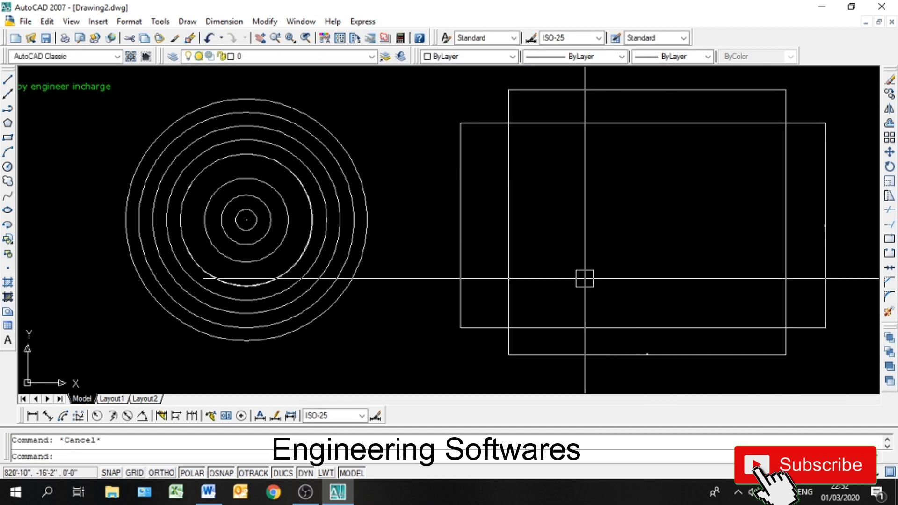
Set DIMSCALE to 7" and update the rectangle's four dimensions with the new scale
{"action": "type", "text": "dimscale"}
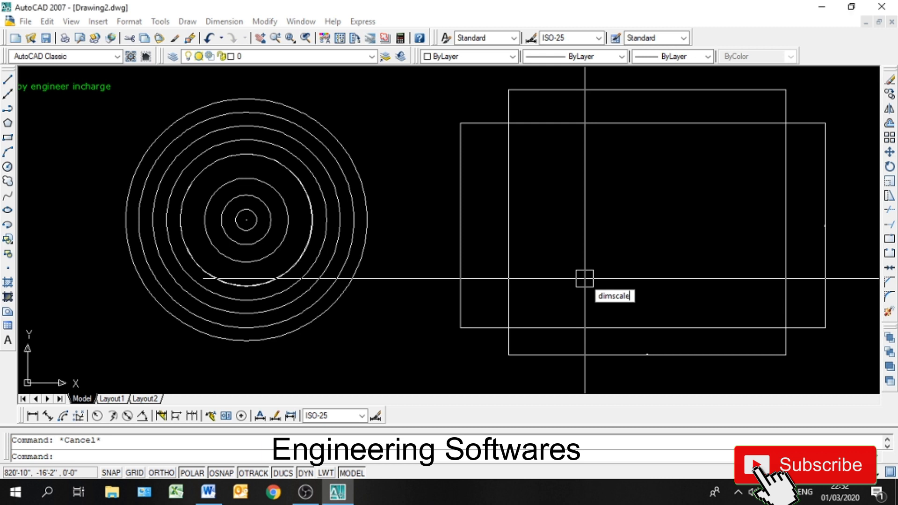
{"action": "key", "text": "Return"}
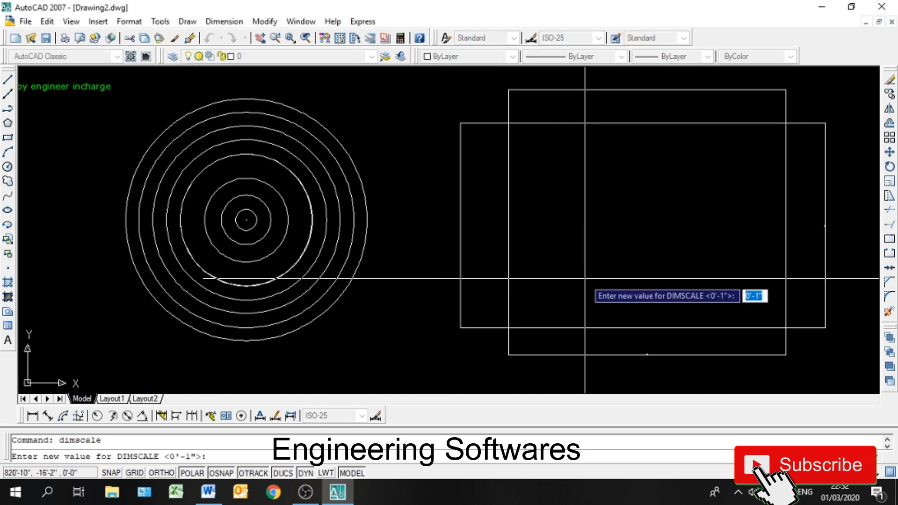
{"action": "type", "text": "7"}
{"action": "key", "text": "Return"}
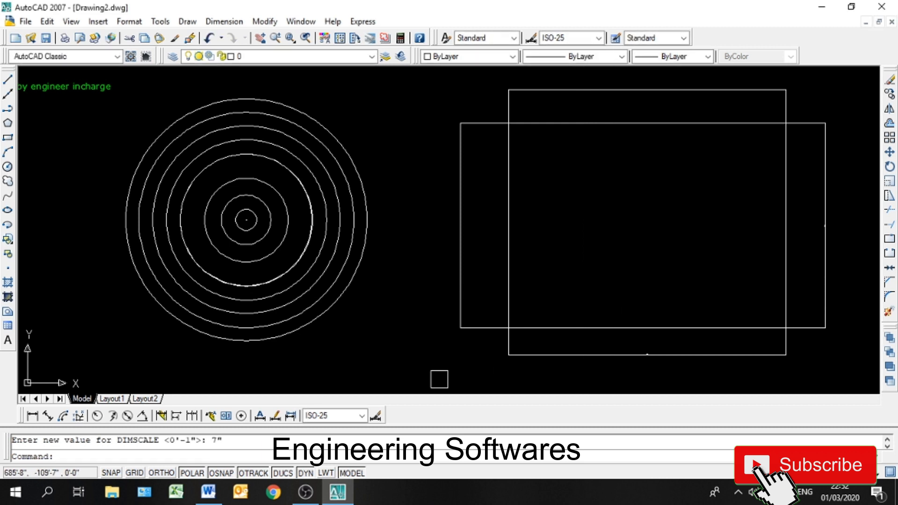
{"action": "left_click", "coordinate": [293, 417]}
{"action": "left_click", "coordinate": [569, 356]}
{"action": "left_click", "coordinate": [459, 318]}
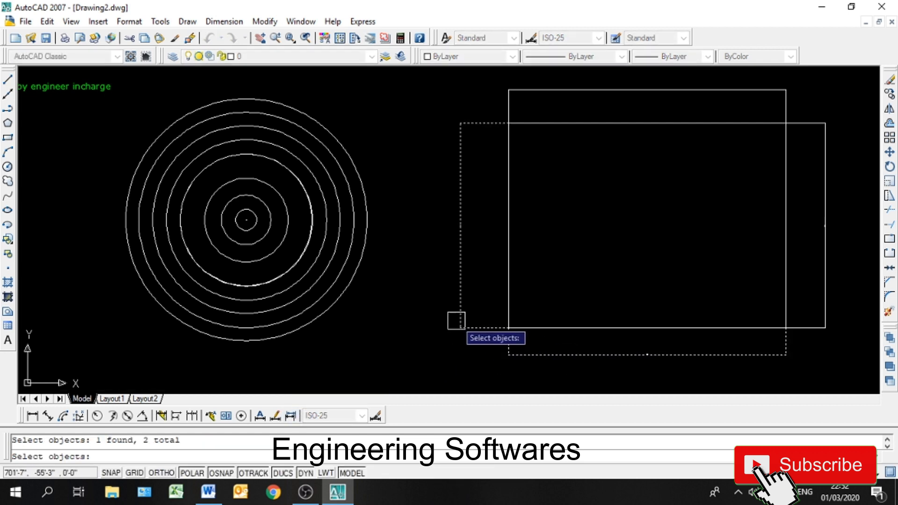
{"action": "left_click", "coordinate": [826, 223]}
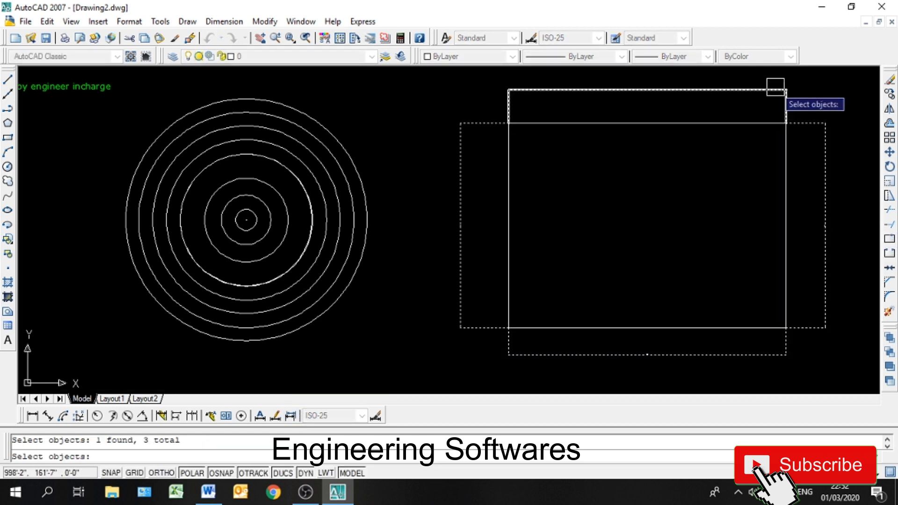
{"action": "key", "text": "Return"}
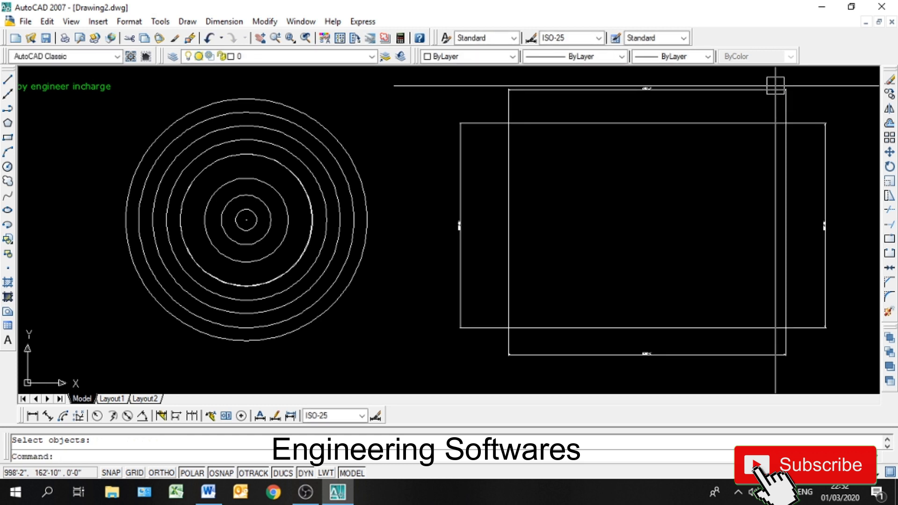
Set DIMSCALE to 3' and apply the dimension update to all four dimensions around the rectangle
{"action": "type", "text": "dims"}
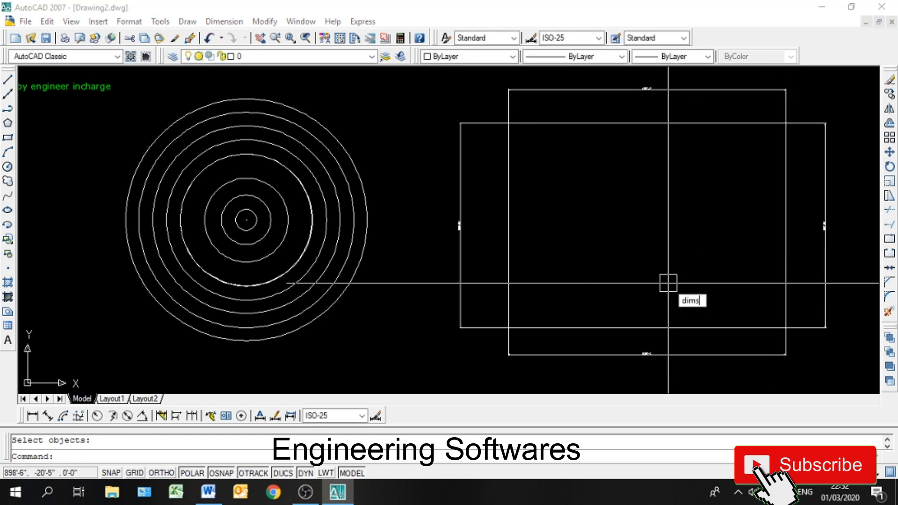
{"action": "type", "text": "cale"}
{"action": "key", "text": "Return"}
{"action": "type", "text": "3"}
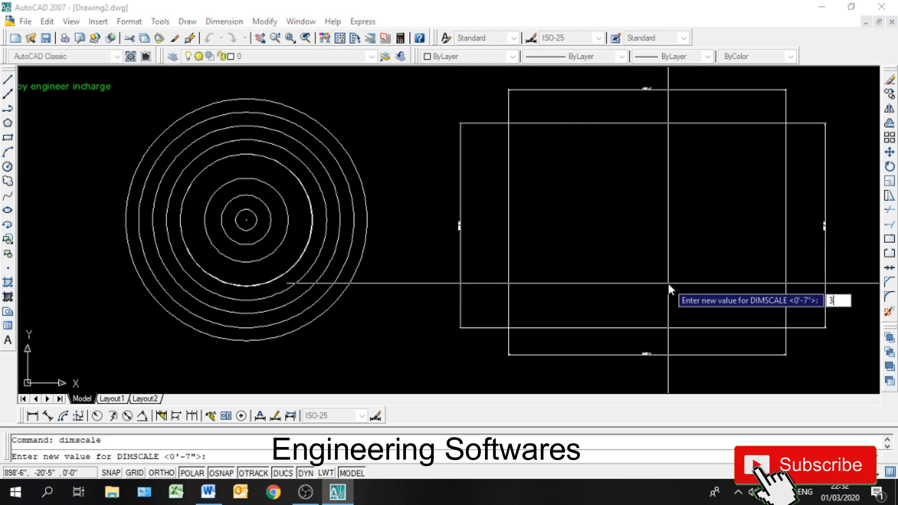
{"action": "key", "text": "Return"}
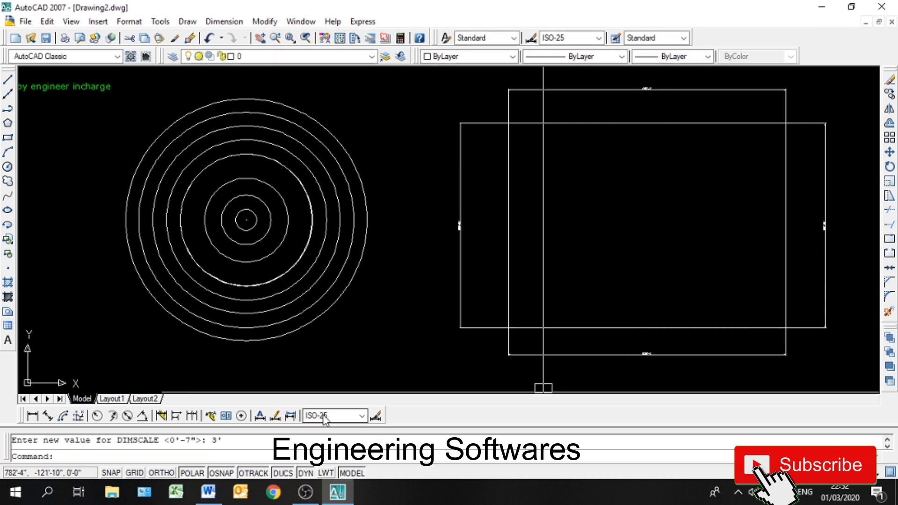
{"action": "left_click", "coordinate": [291, 416]}
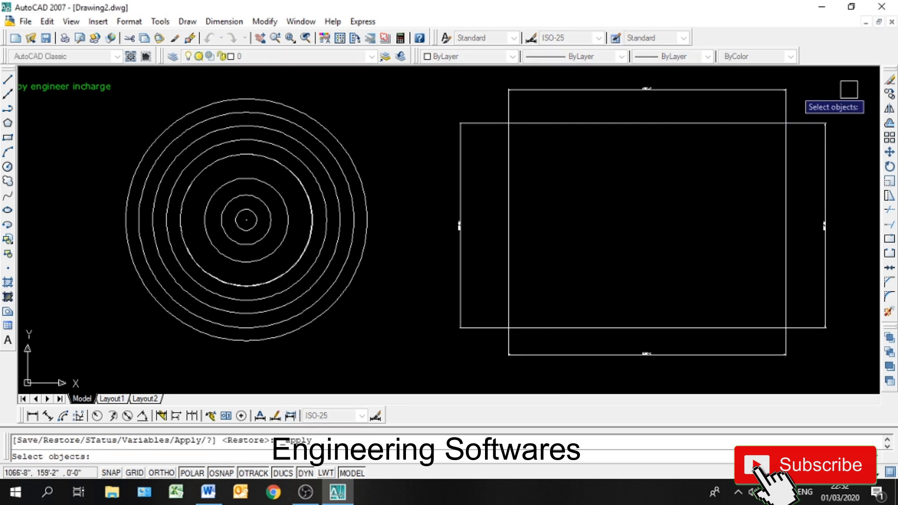
{"action": "left_click", "coordinate": [849, 89]}
{"action": "left_click", "coordinate": [458, 323]}
{"action": "key", "text": "Return"}
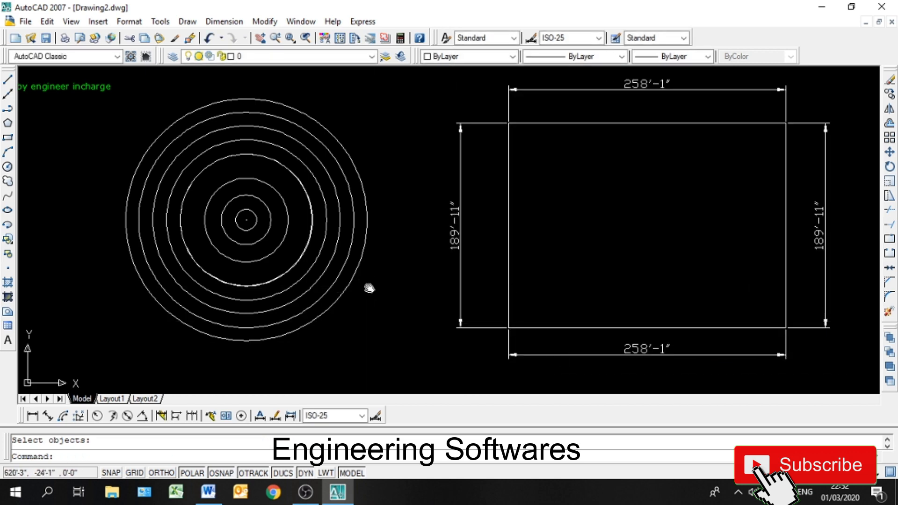
Use Dimension Edit with the New option to put the text "zde eg rg" before the value of the rectangle's left dimension
{"action": "mouse_move", "coordinate": [508, 218]}
{"action": "middle_mouse_down"}
{"action": "mouse_move", "coordinate": [508, 191]}
{"action": "mouse_move", "coordinate": [506, 223]}
{"action": "middle_mouse_up"}
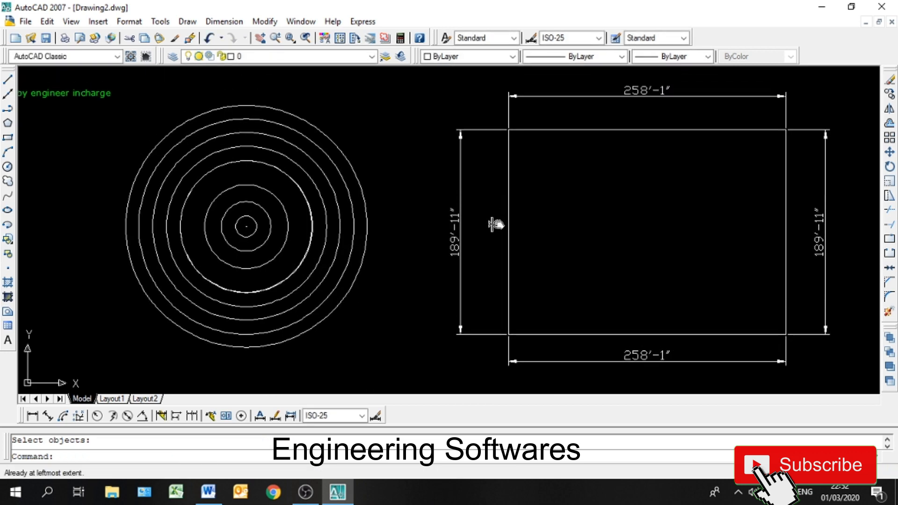
{"action": "left_click", "coordinate": [263, 419]}
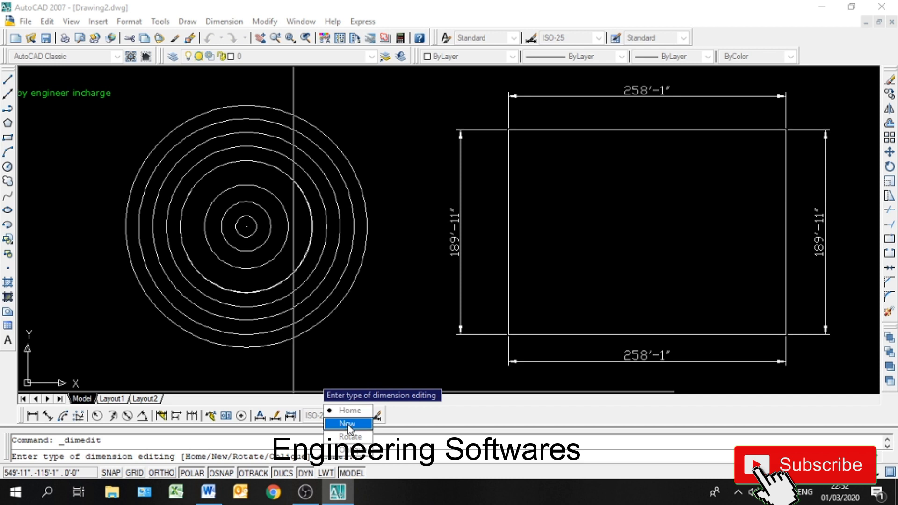
{"action": "left_click", "coordinate": [347, 424]}
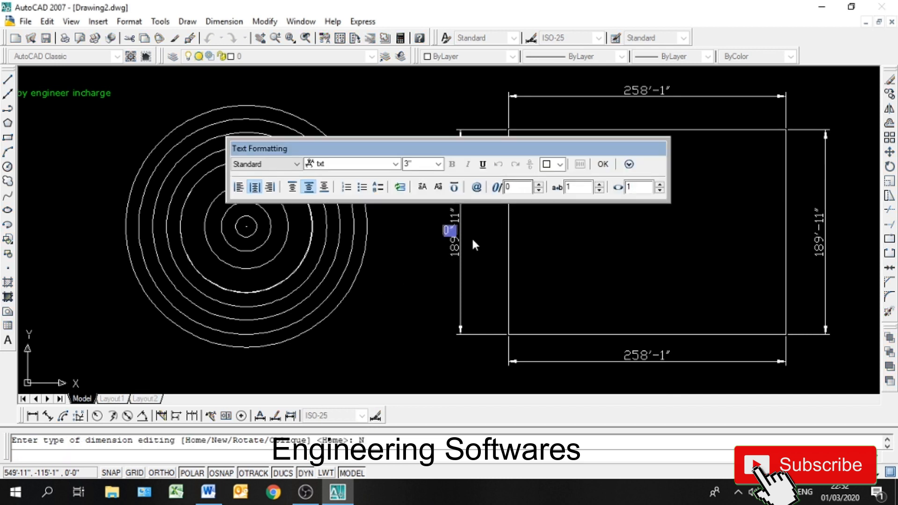
{"action": "type", "text": "zde eg rg"}
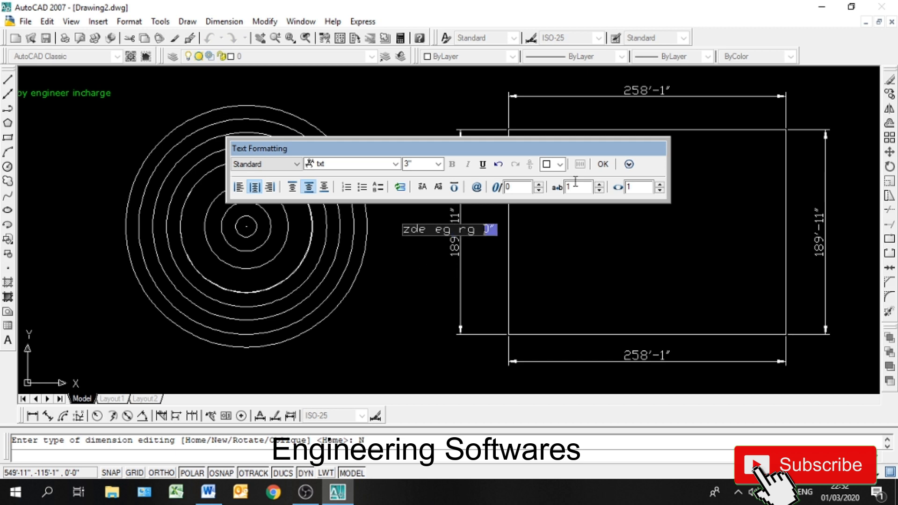
{"action": "left_click", "coordinate": [602, 165]}
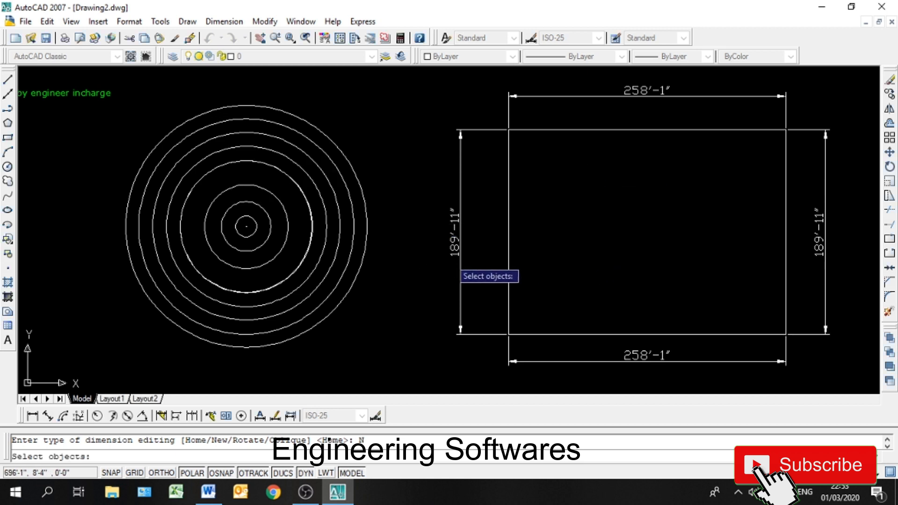
{"action": "left_click", "coordinate": [460, 255]}
{"action": "left_click", "coordinate": [449, 239]}
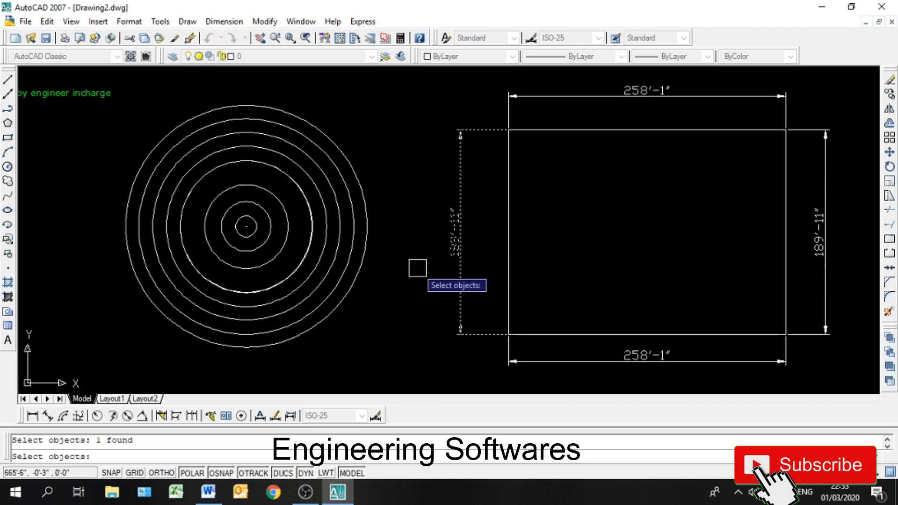
{"action": "key", "text": "Return"}
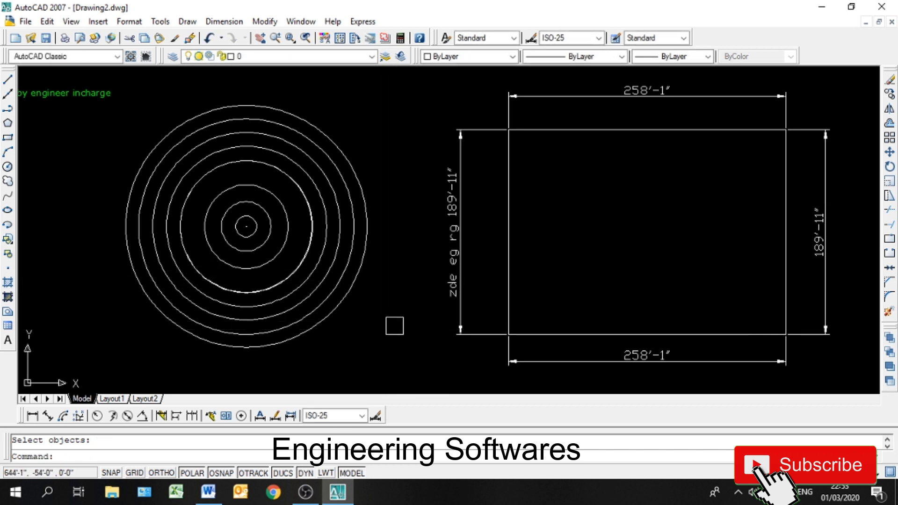
Undo the added dimension text and rotate the text of the rectangle's left dimension to 45 degrees with Dimension Edit
{"action": "key", "text": "ctrl+z"}
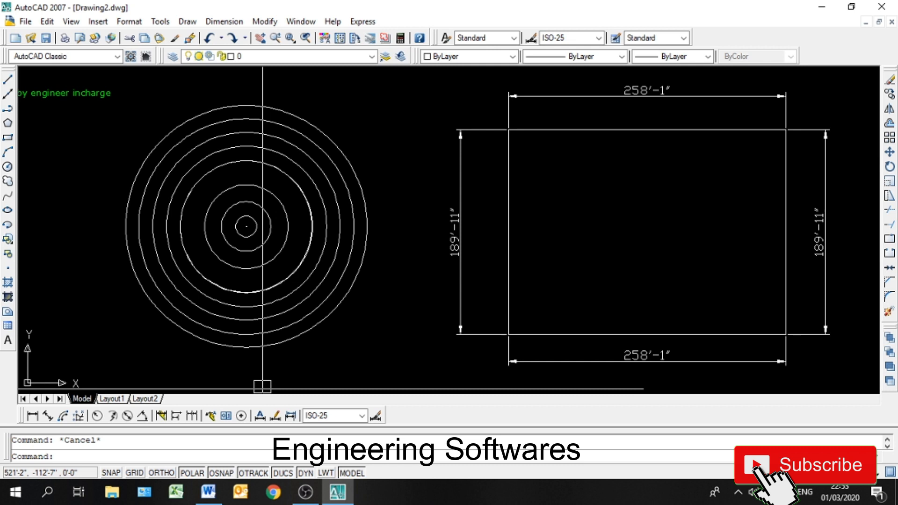
{"action": "left_click", "coordinate": [261, 416]}
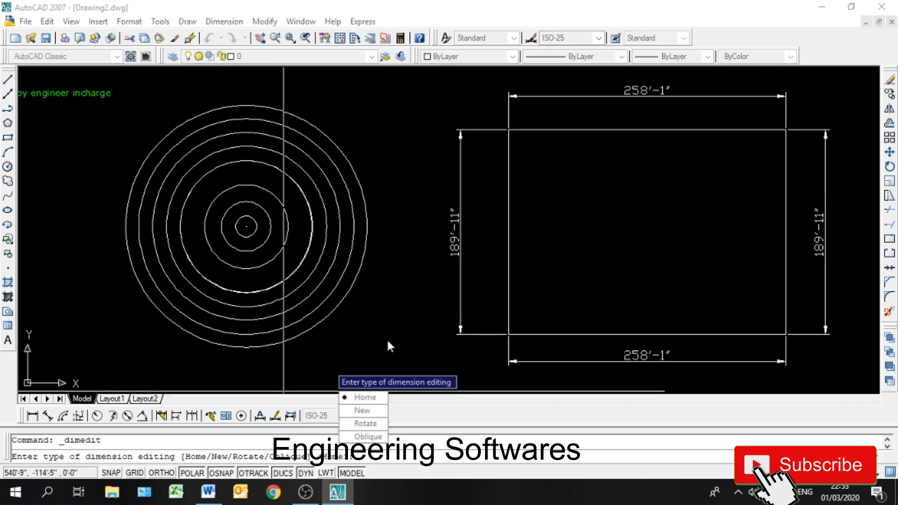
{"action": "left_click", "coordinate": [366, 425]}
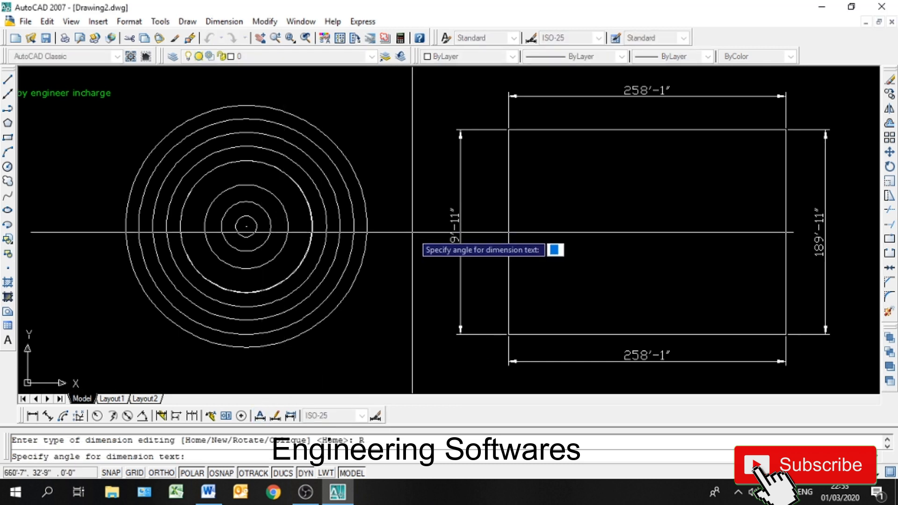
{"action": "type", "text": "45"}
{"action": "key", "text": "Return"}
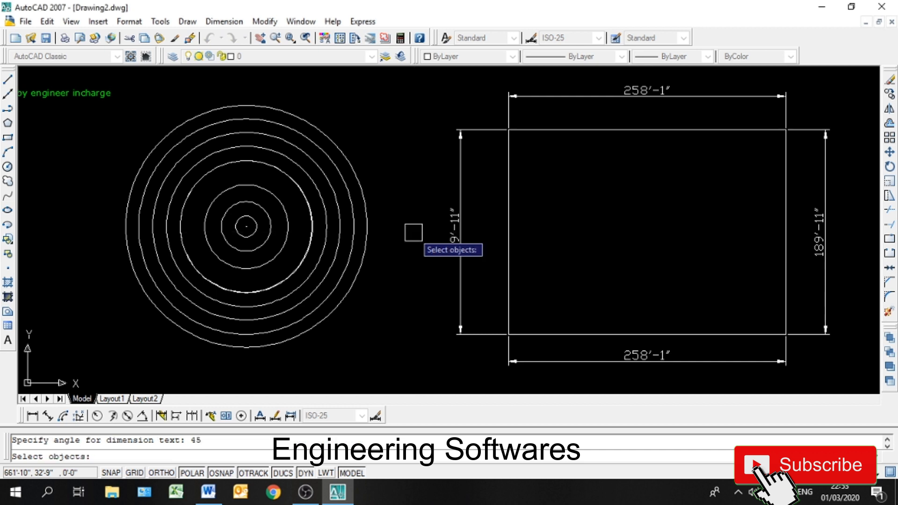
{"action": "left_click", "coordinate": [455, 212]}
{"action": "key", "text": "Return"}
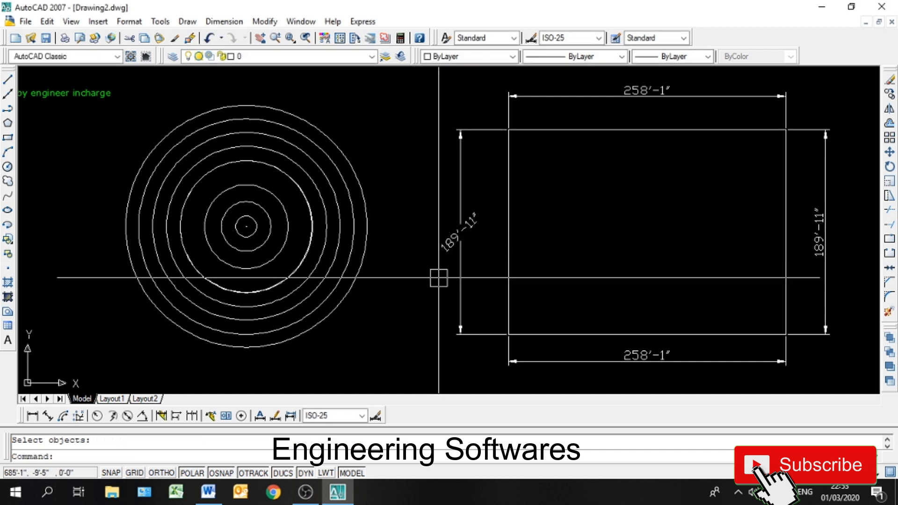
Use Dimension Edit's Oblique option to slant the extension lines of the rectangle's top dimension at 30 degrees
{"action": "left_click", "coordinate": [260, 416]}
{"action": "key", "text": "Down"}
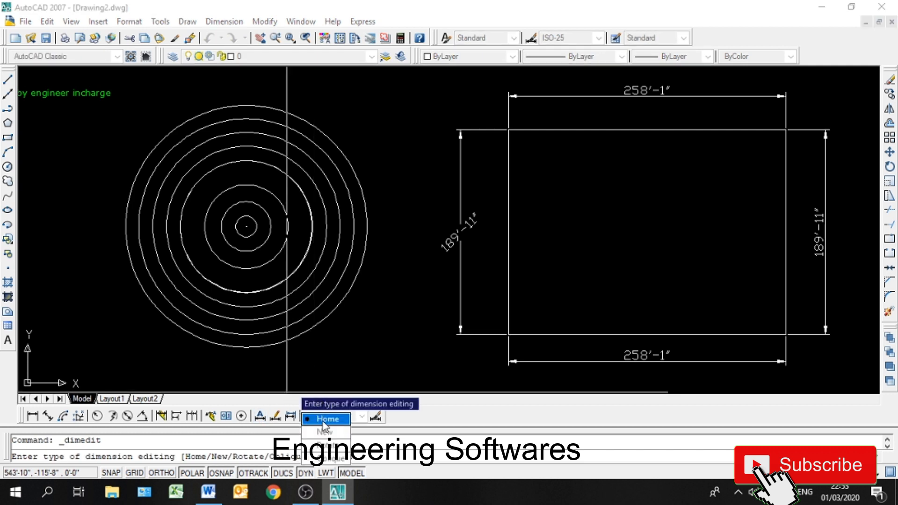
{"action": "left_click", "coordinate": [327, 457]}
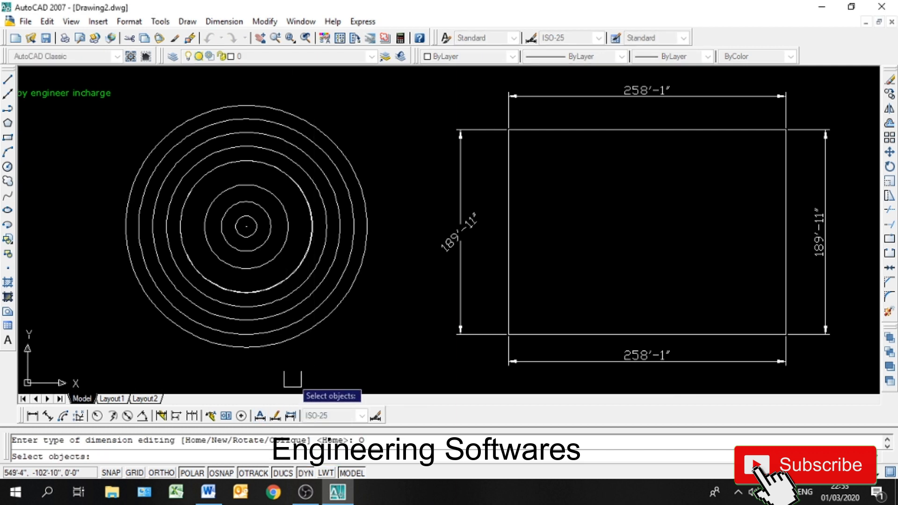
{"action": "left_click", "coordinate": [561, 89]}
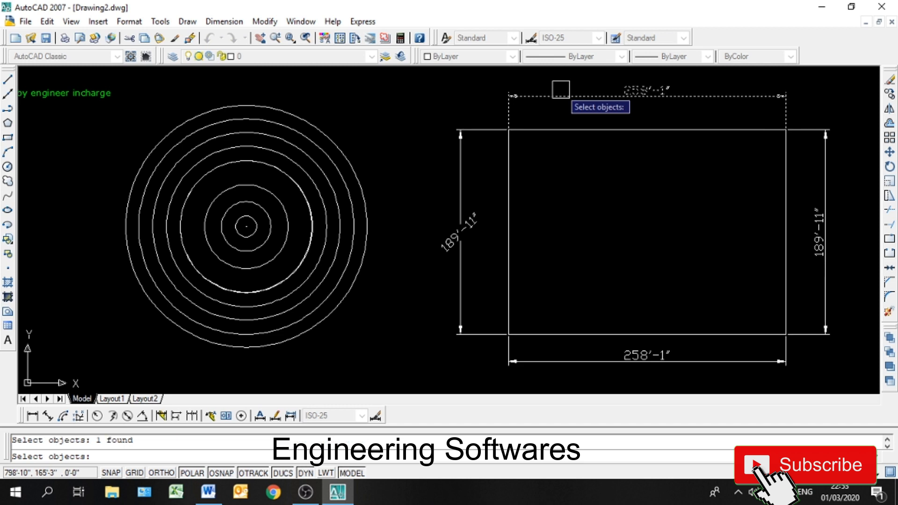
{"action": "key", "text": "Return"}
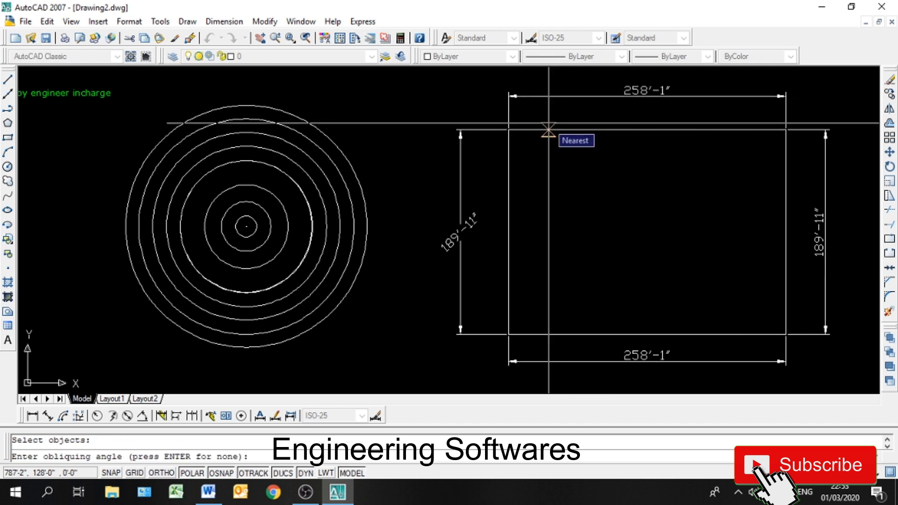
{"action": "type", "text": "30"}
{"action": "key", "text": "Return"}
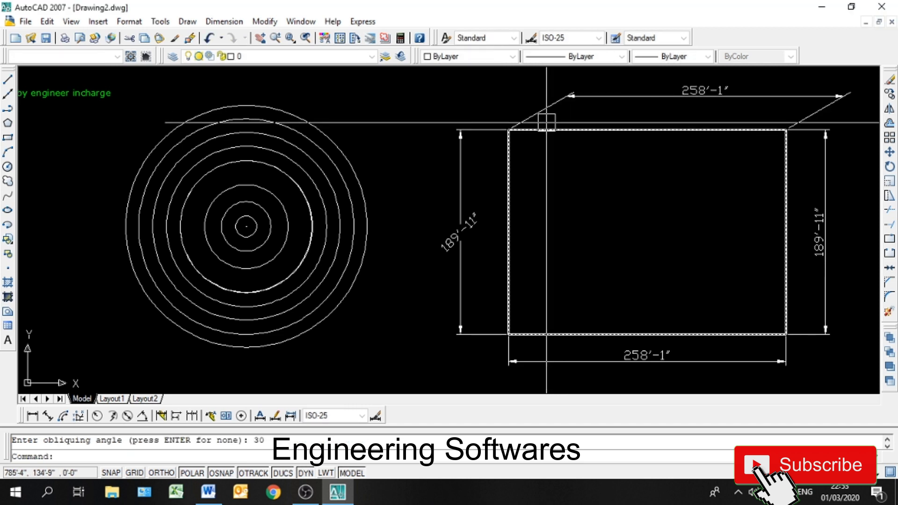
{"action": "middle_click_drag", "start_coordinate": [360, 190], "coordinate": [360, 187]}
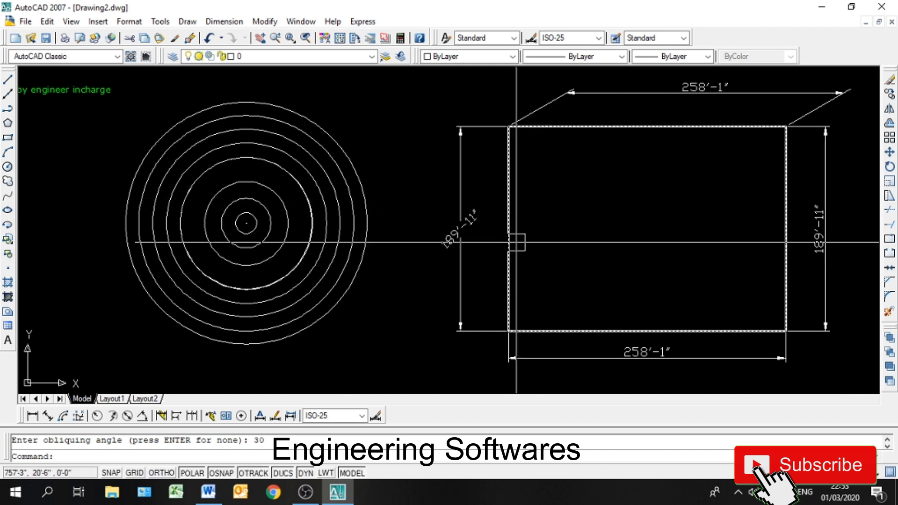
Reposition the rectangle's bottom dimension with Dimension Text Edit, placing it inside the rectangle above the lower edge with its text slightly right of centre
{"action": "left_click", "coordinate": [275, 416]}
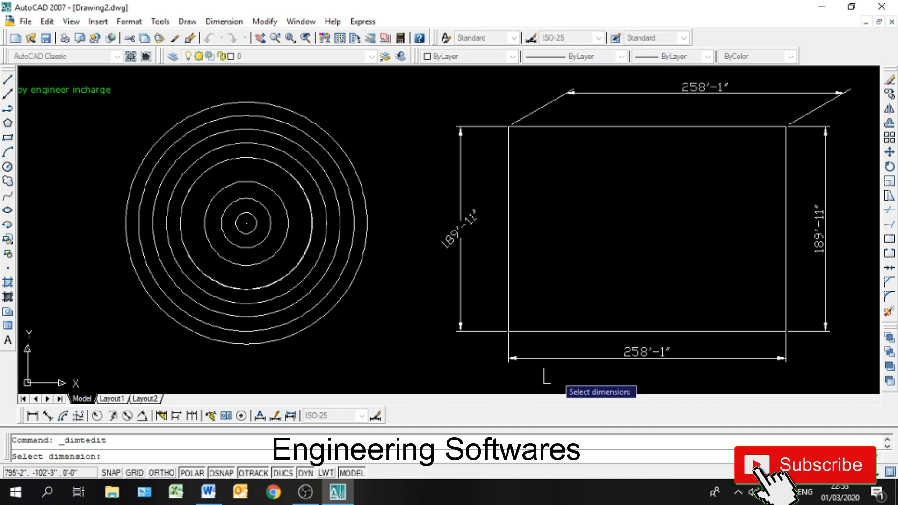
{"action": "left_click", "coordinate": [650, 362]}
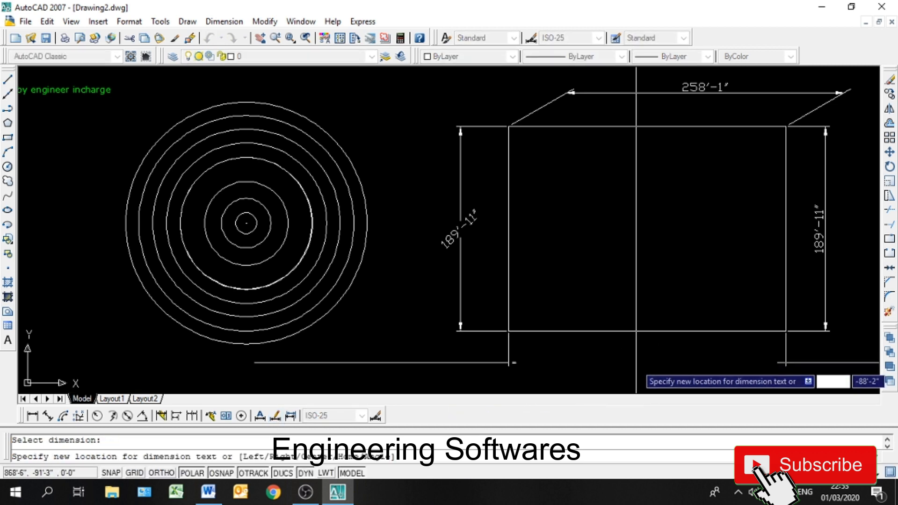
{"action": "left_click", "coordinate": [638, 364]}
{"action": "left_click", "coordinate": [640, 366]}
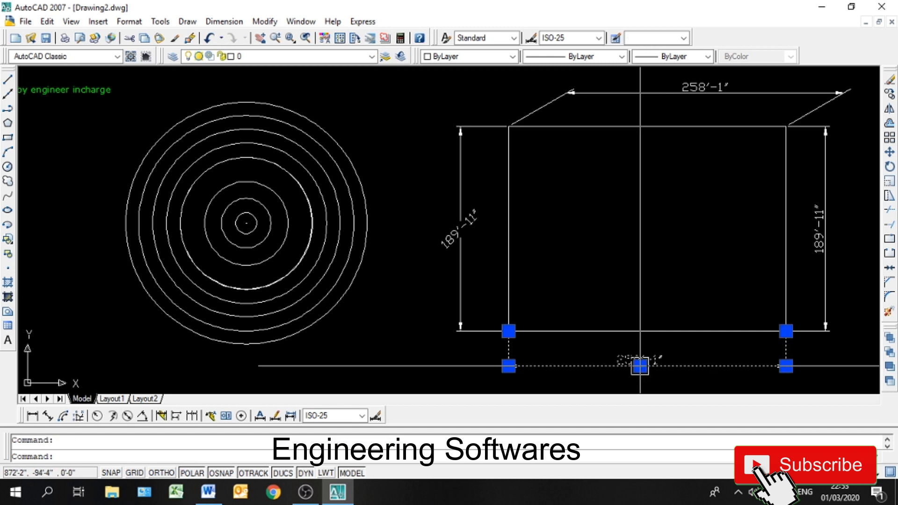
{"action": "left_click", "coordinate": [275, 416]}
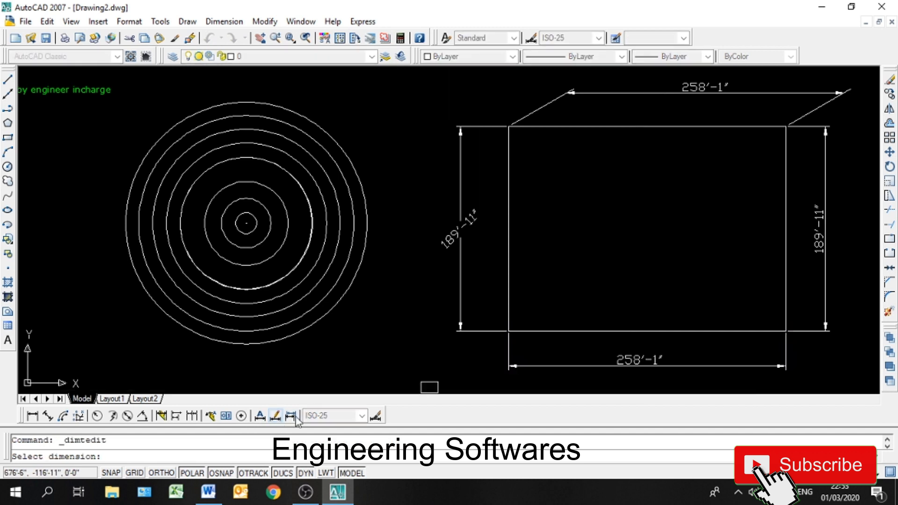
{"action": "left_click", "coordinate": [589, 366]}
{"action": "left_click", "coordinate": [590, 286]}
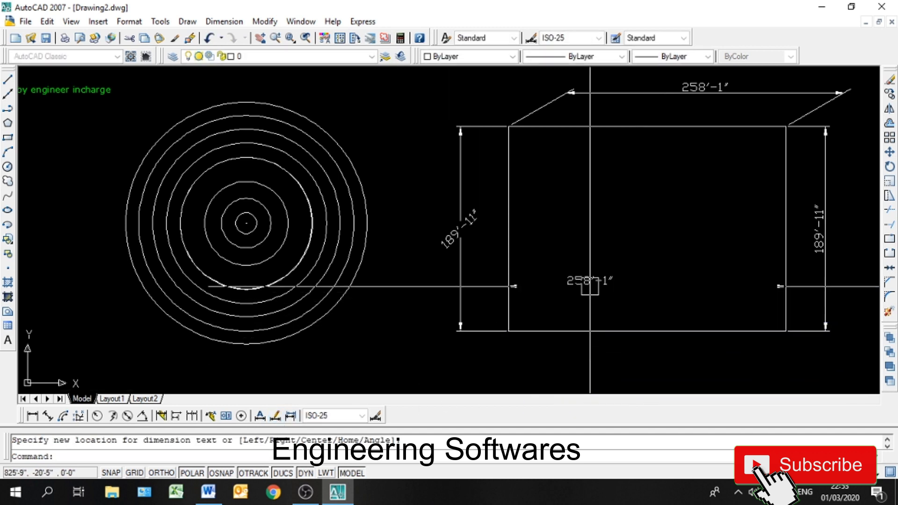
{"action": "left_click", "coordinate": [275, 416]}
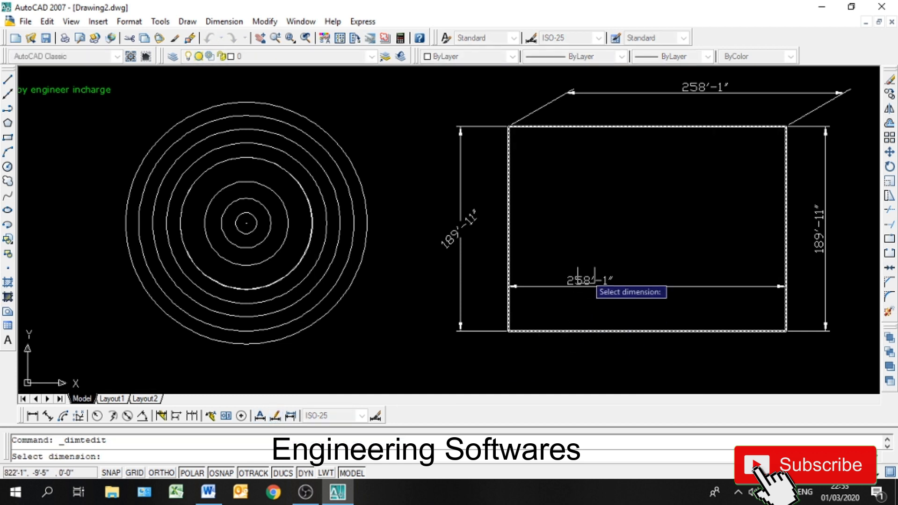
{"action": "left_click", "coordinate": [587, 277]}
{"action": "left_click", "coordinate": [620, 283]}
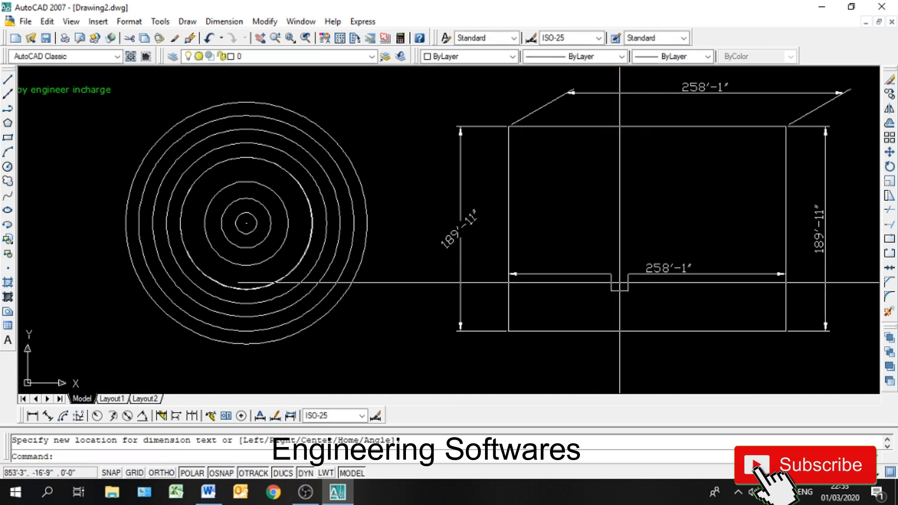
{"action": "left_click", "coordinate": [650, 266]}
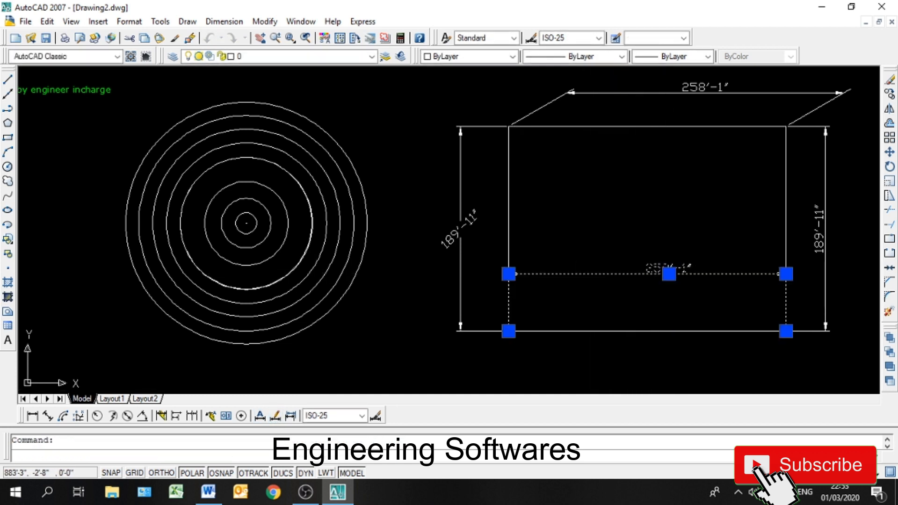
{"action": "double_click", "coordinate": [669, 274]}
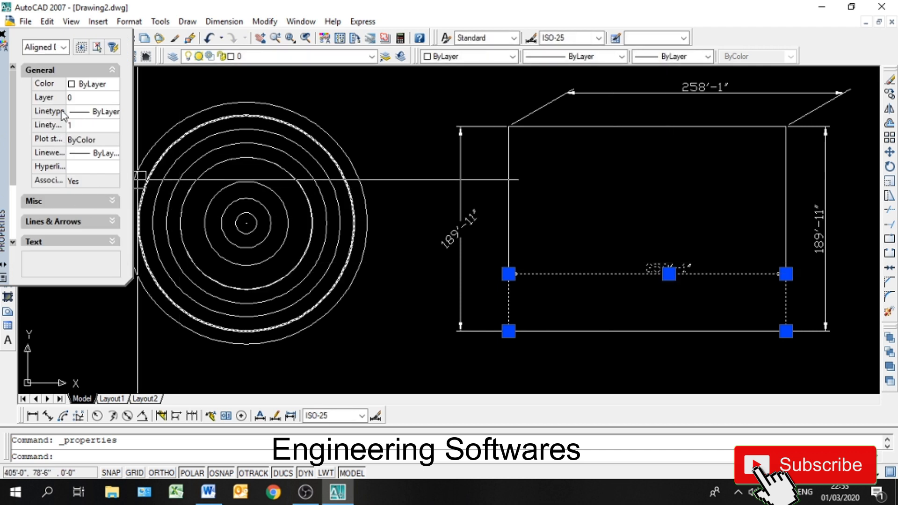
{"action": "left_click", "coordinate": [3, 34]}
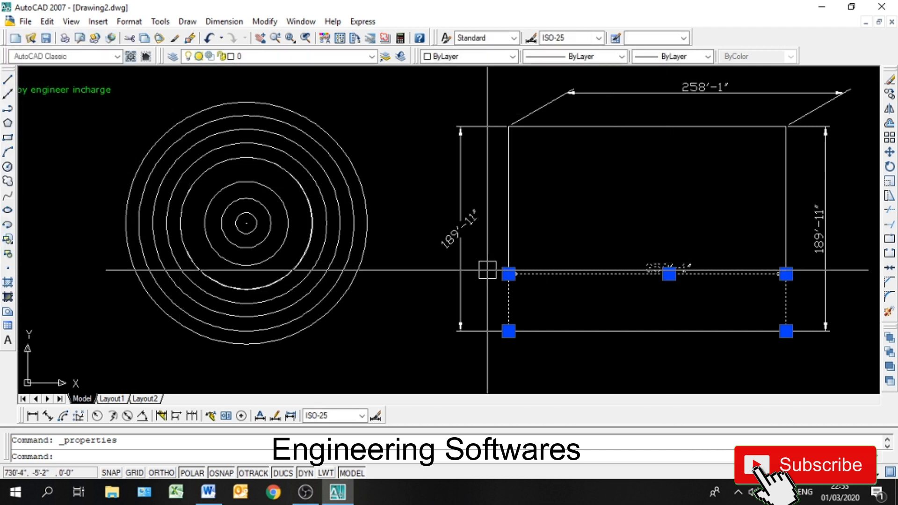
{"action": "key", "text": "Escape"}
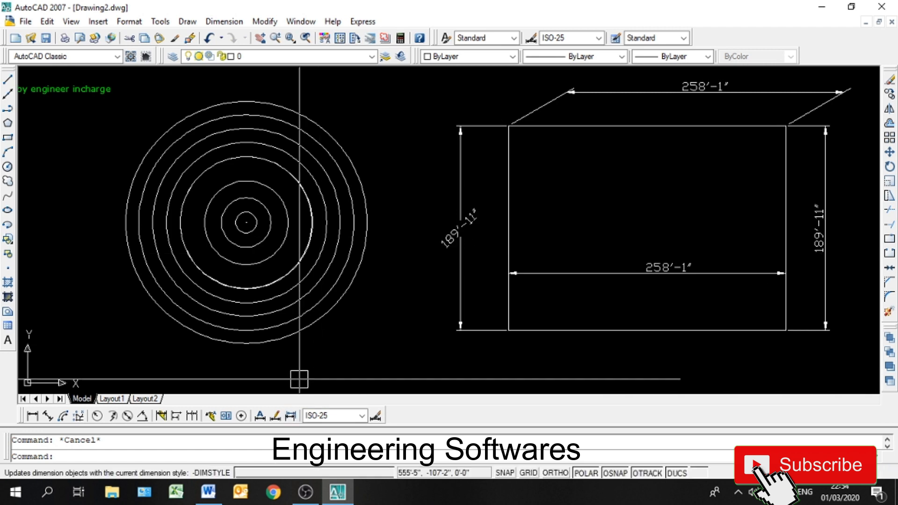
Set DIMSCALE to 2'
{"action": "type", "text": "dimscale"}
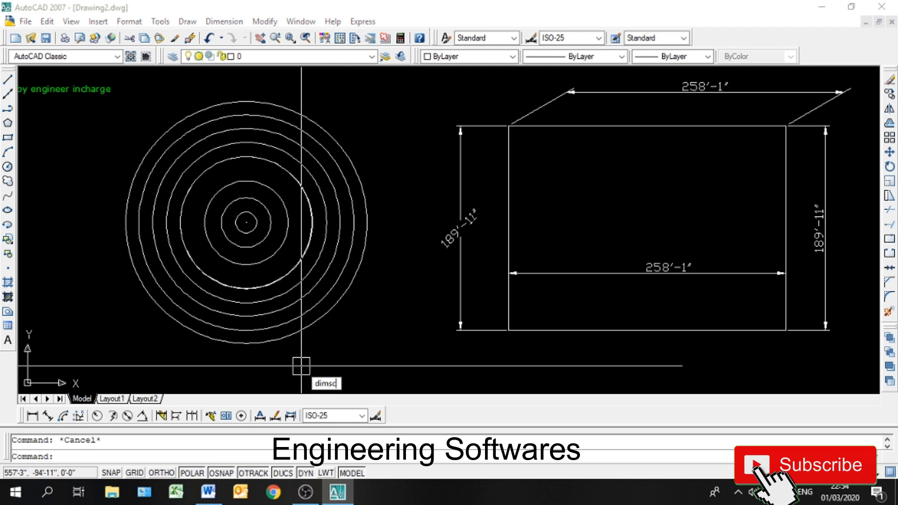
{"action": "key", "text": "Return"}
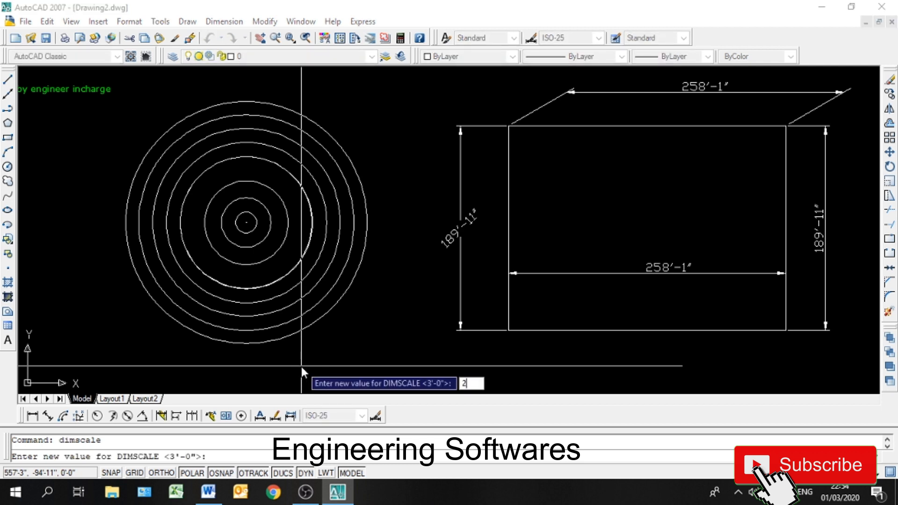
{"action": "type", "text": "2"}
{"action": "key", "text": "Return"}
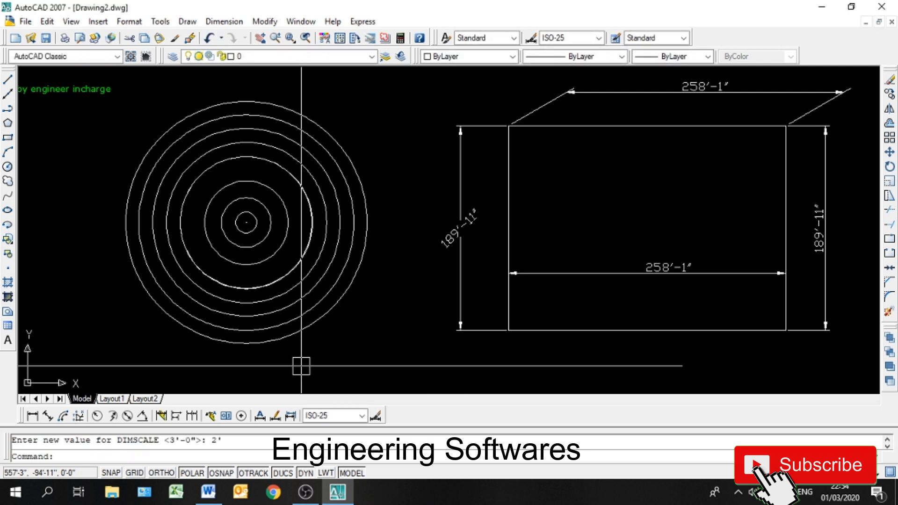
{"action": "key", "text": "Escape"}
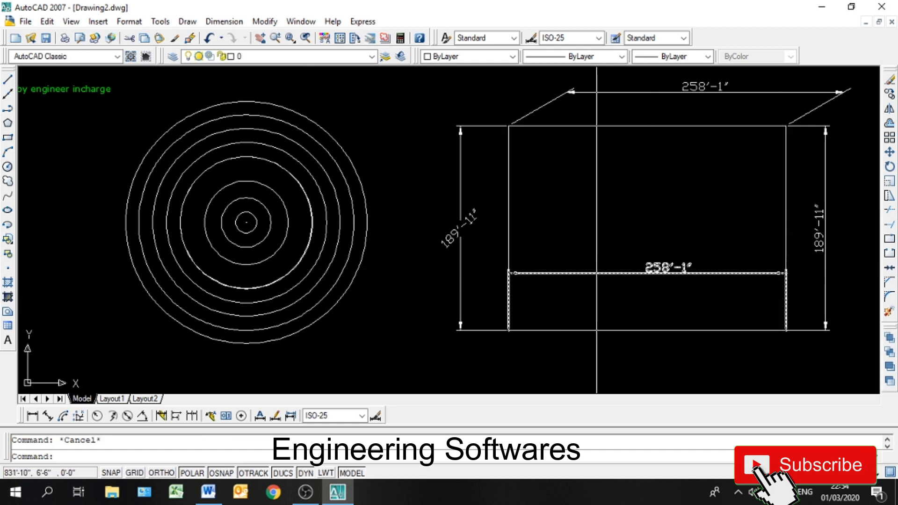
Apply the dimension update to the rectangle's oblique top dimension and undo that update
{"action": "left_click", "coordinate": [290, 416]}
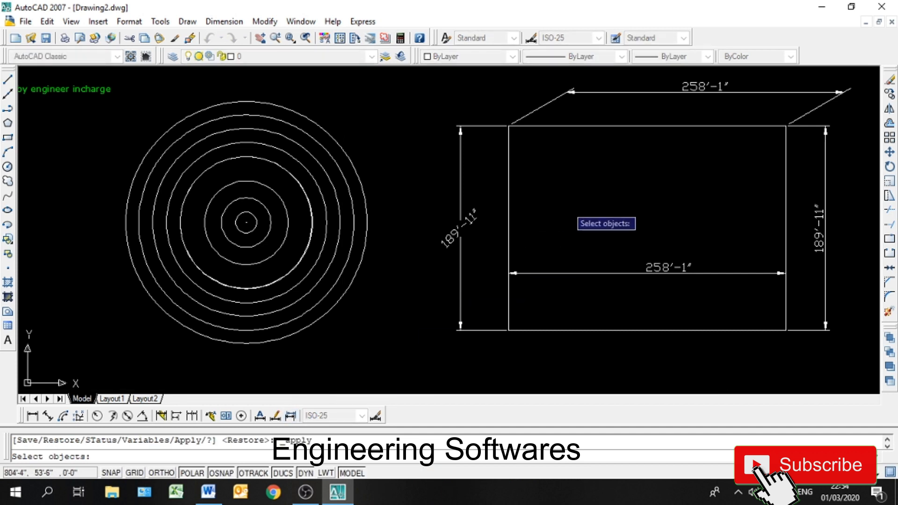
{"action": "left_click", "coordinate": [659, 98]}
{"action": "key", "text": "Return"}
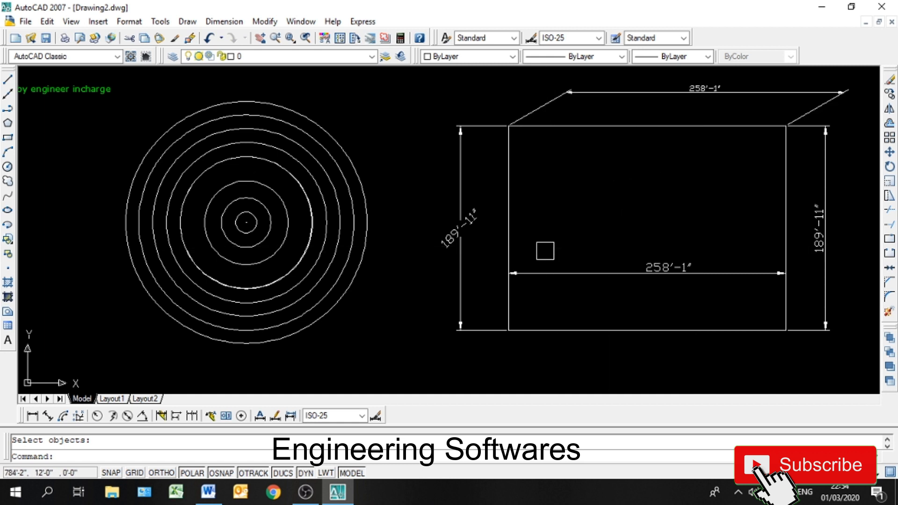
{"action": "key", "text": "ctrl+z"}
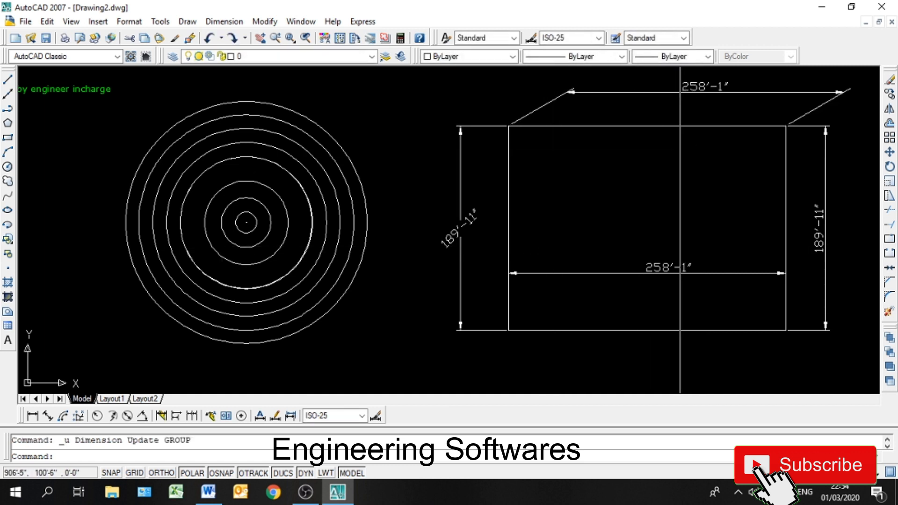
{"action": "scroll", "coordinate": [574, 154], "scroll_direction": "down", "scroll_amount": 2}
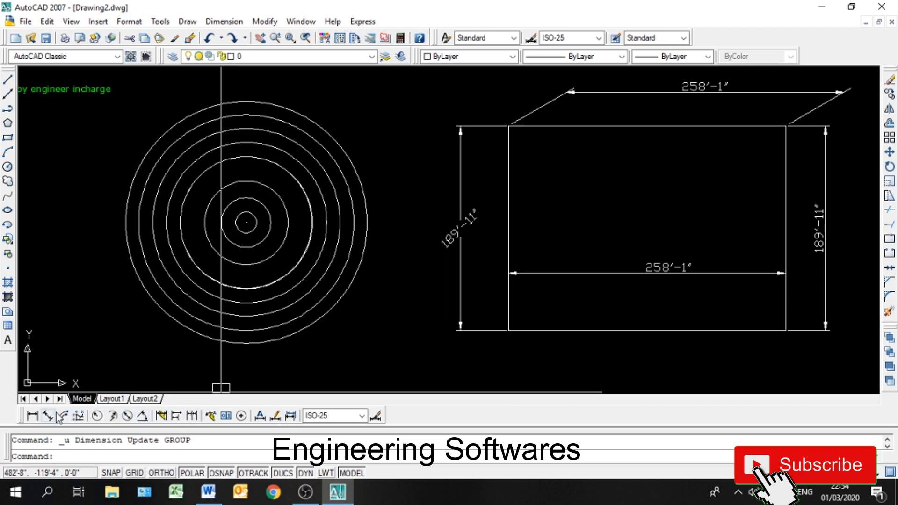
{"action": "scroll", "coordinate": [327, 304], "scroll_direction": "down", "scroll_amount": 2}
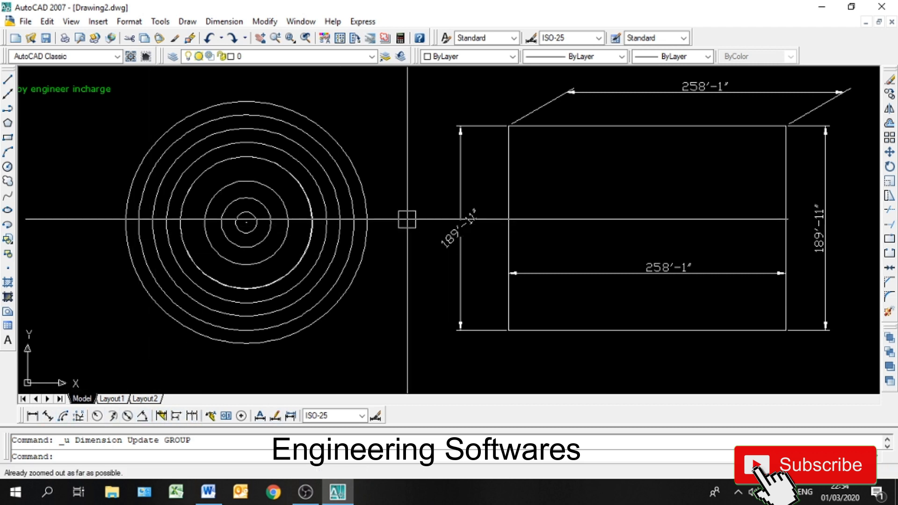